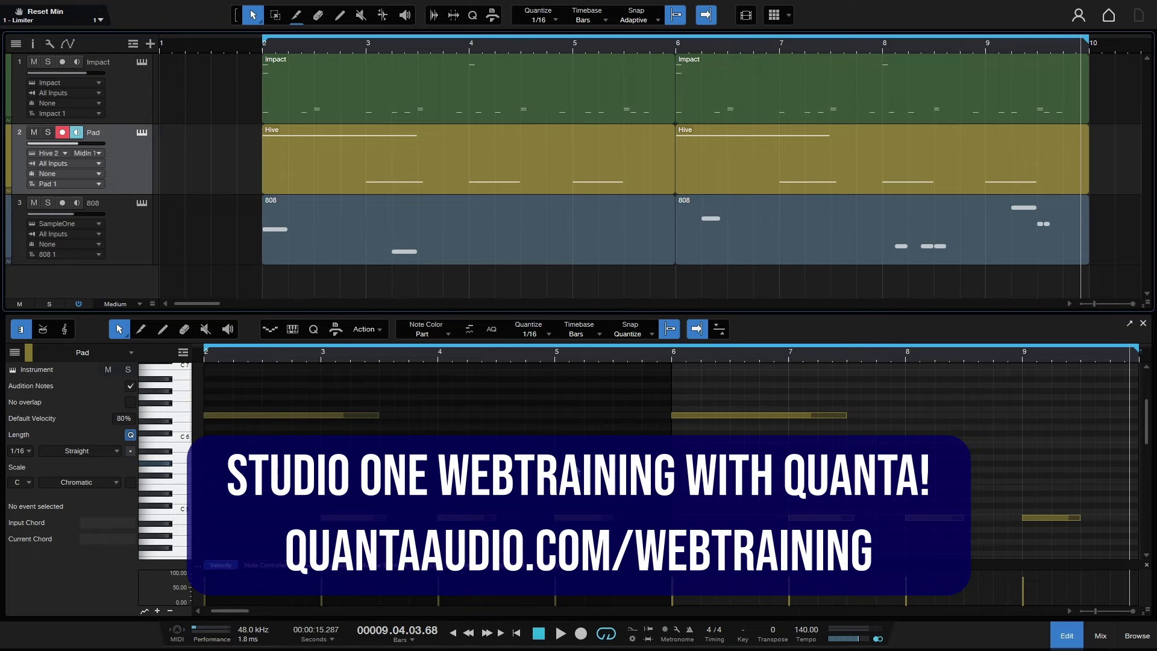
# Preview the Impact, Pad and 808 tracks' notes in the editor, ending on the Pad track
pyautogui.click(130, 91)
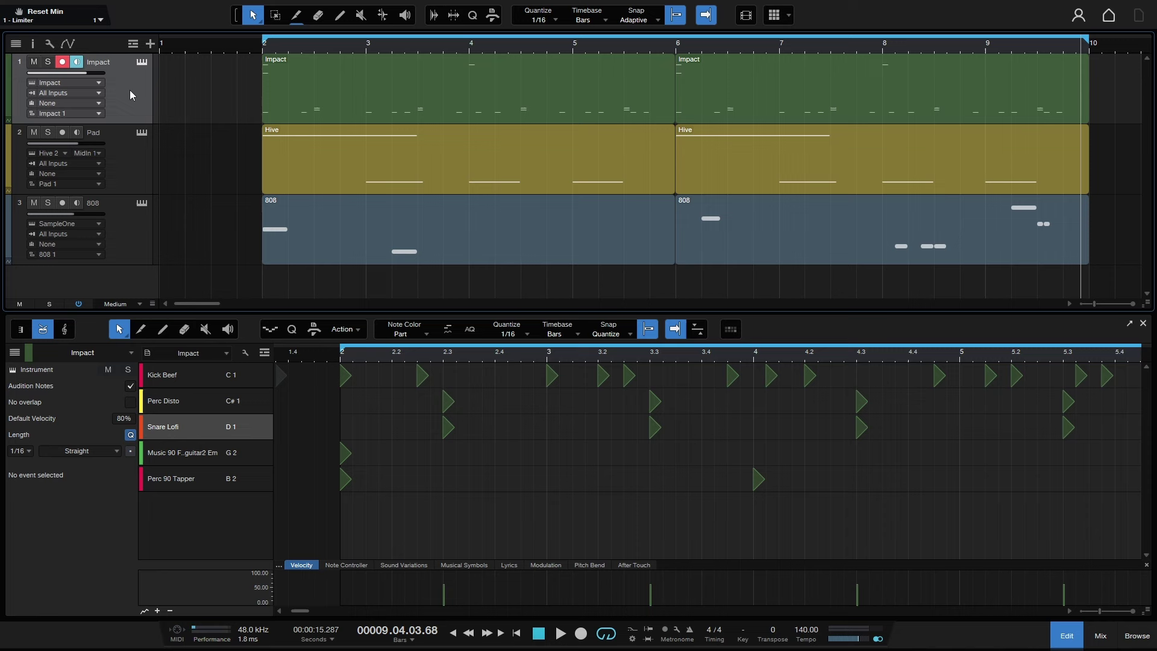
pyautogui.click(123, 159)
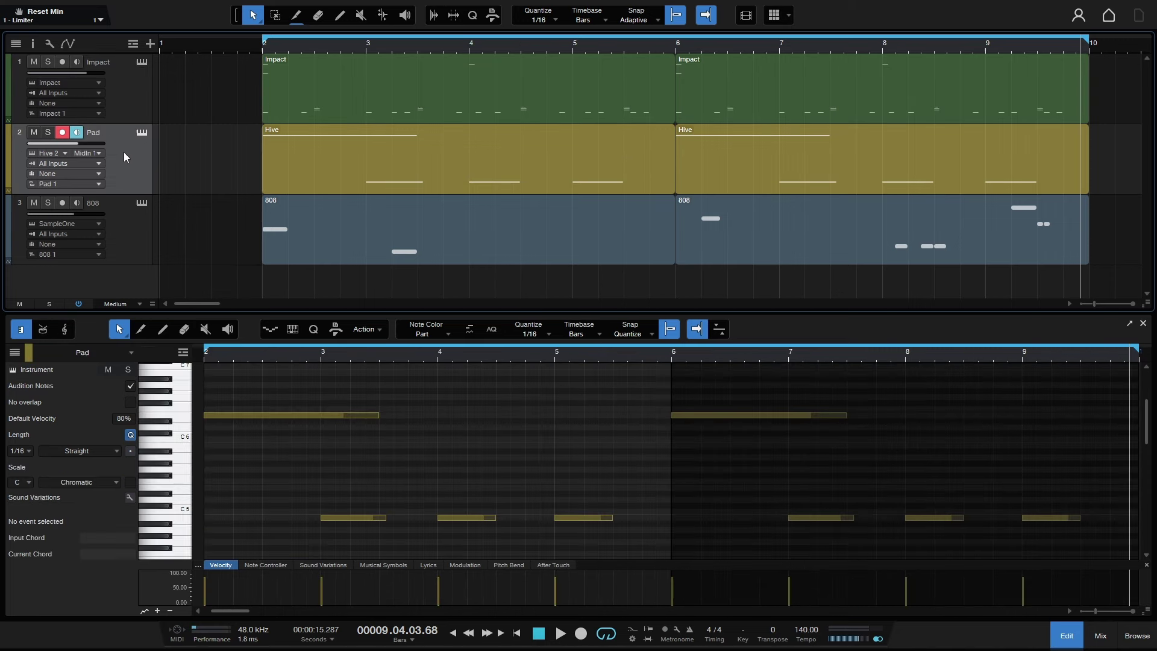
pyautogui.click(125, 238)
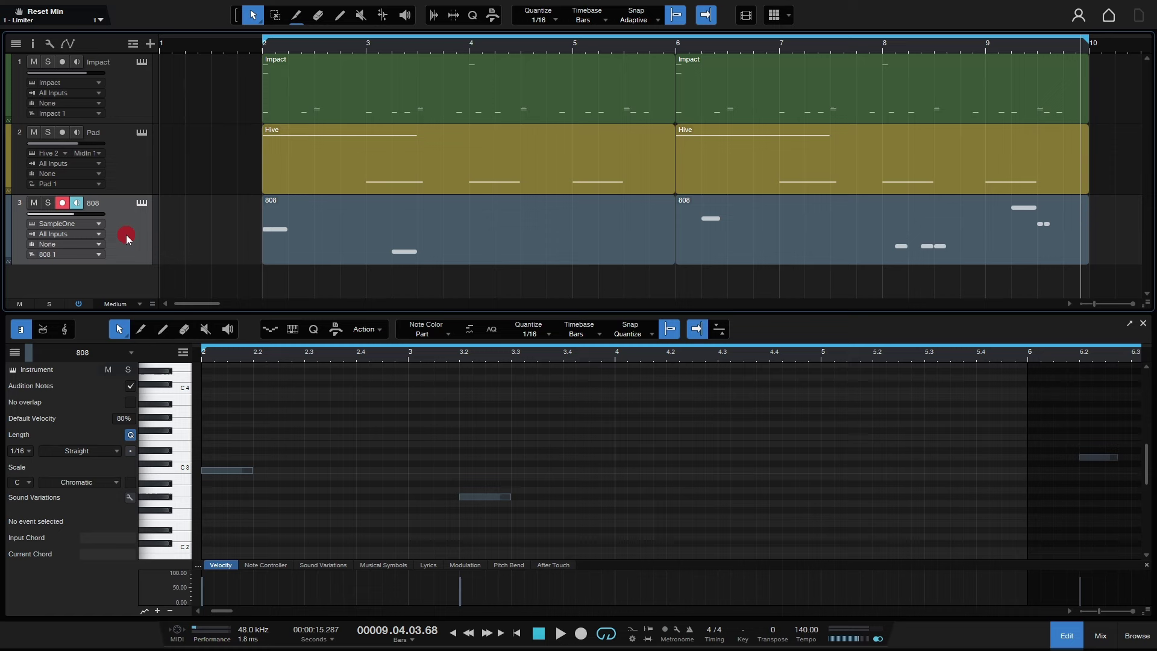
pyautogui.click(140, 207)
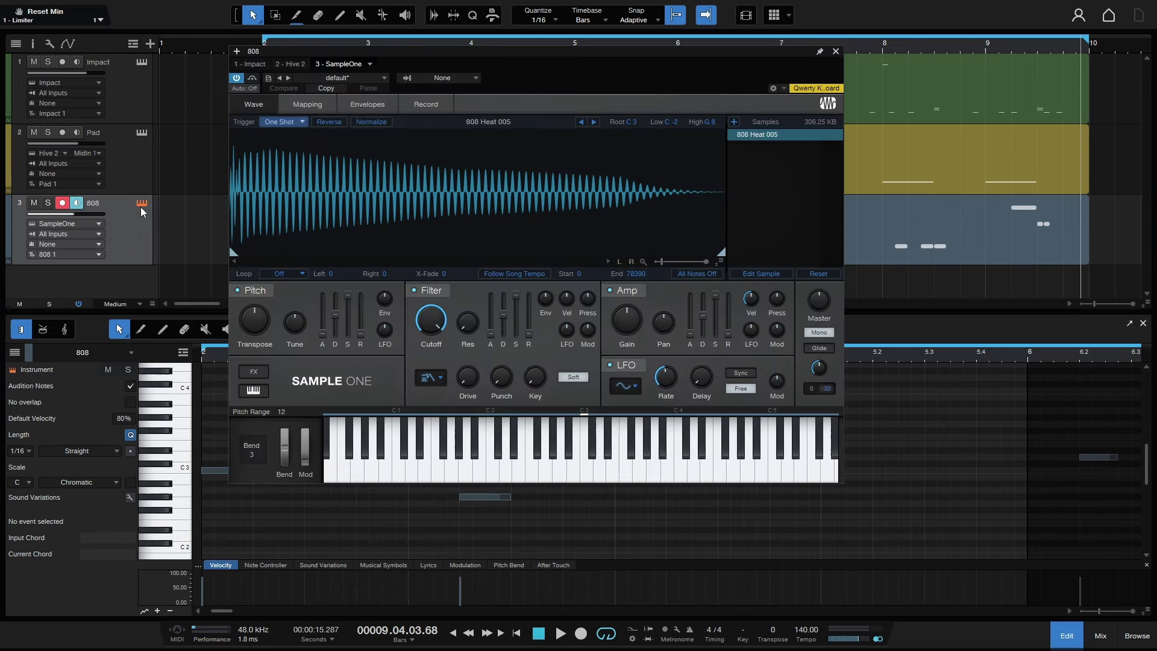
pyautogui.click(140, 207)
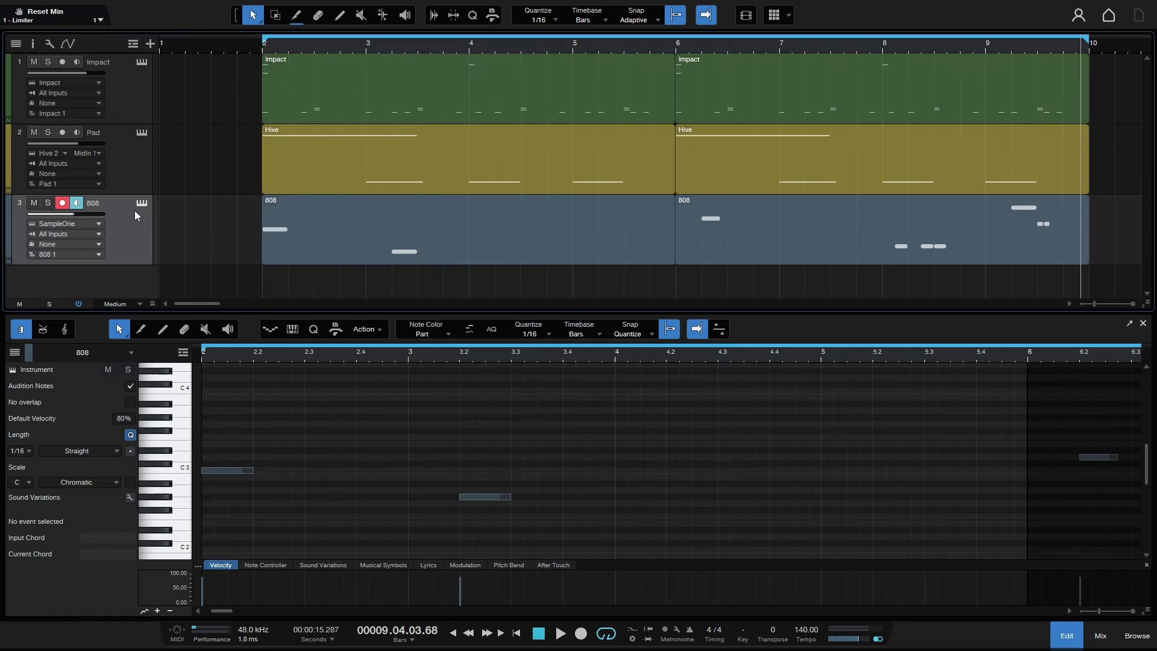
pyautogui.click(130, 167)
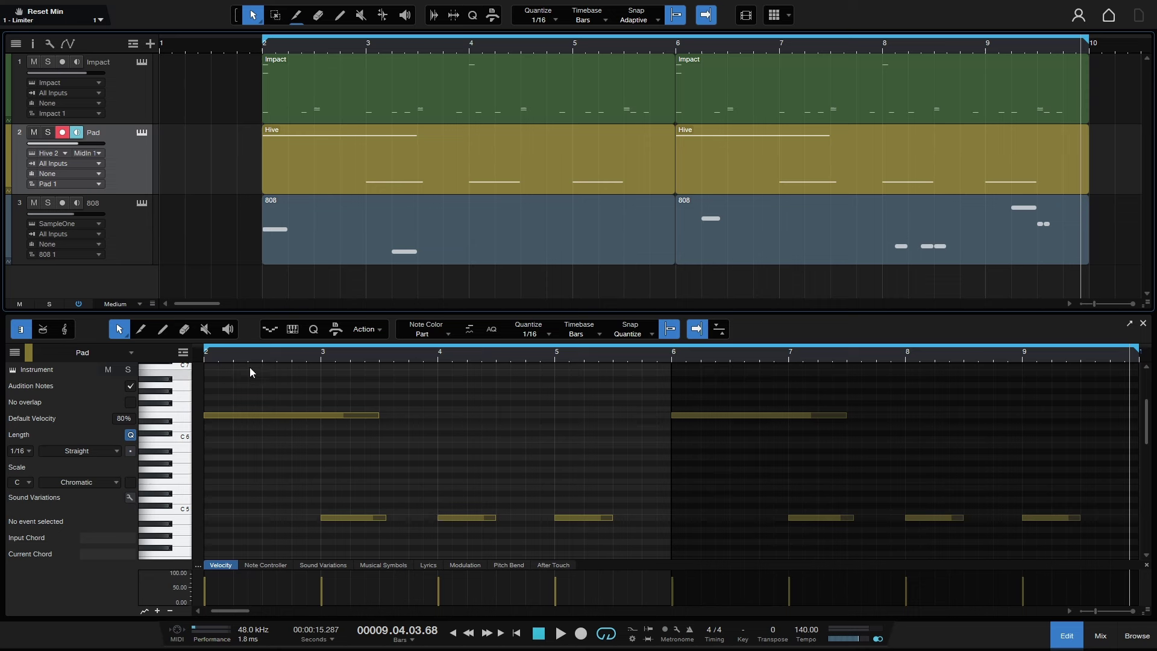
# Colour the Pad track red, then yellow from the editor's colour swatch
pyautogui.click(9, 154)
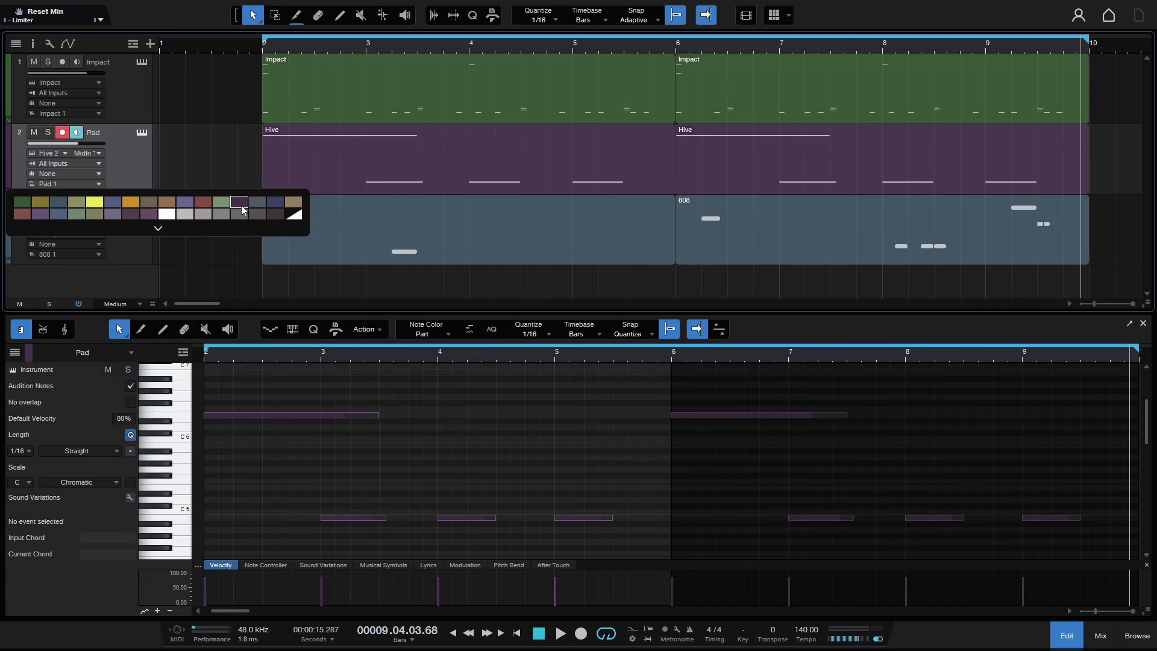
pyautogui.click(203, 204)
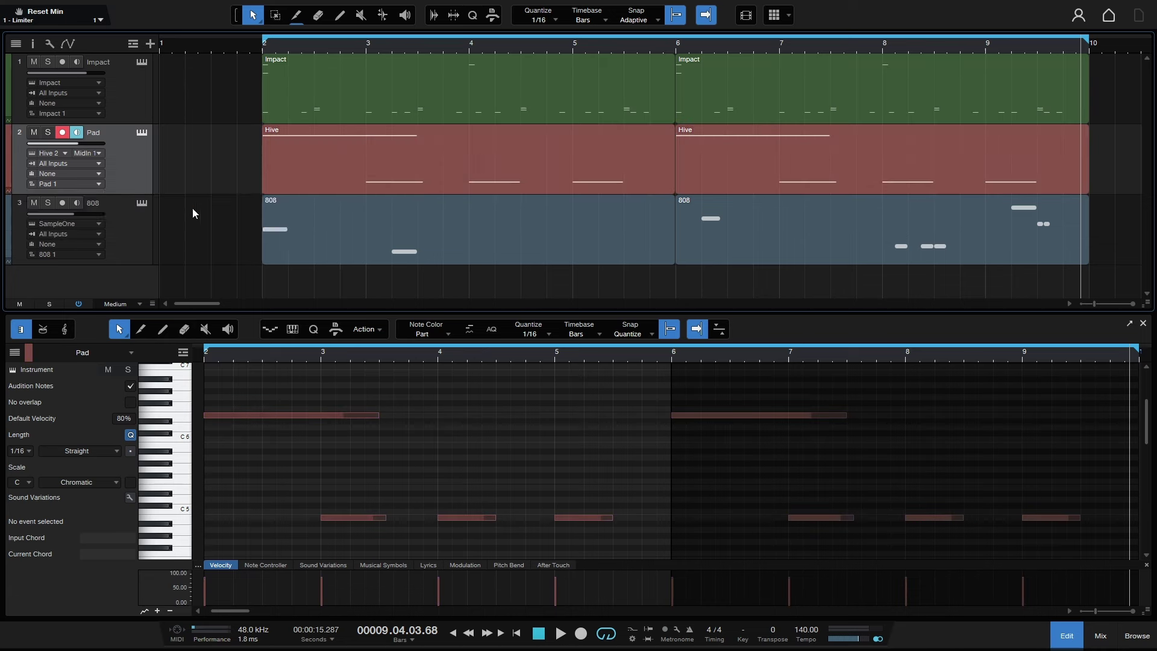
pyautogui.click(29, 353)
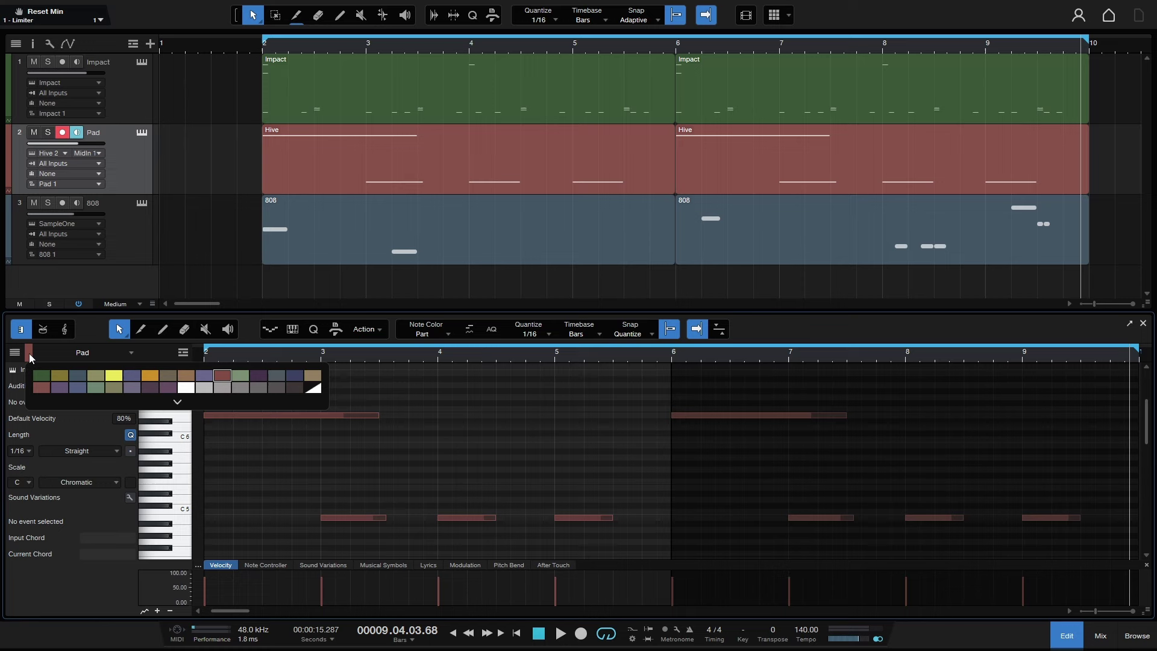
pyautogui.click(114, 376)
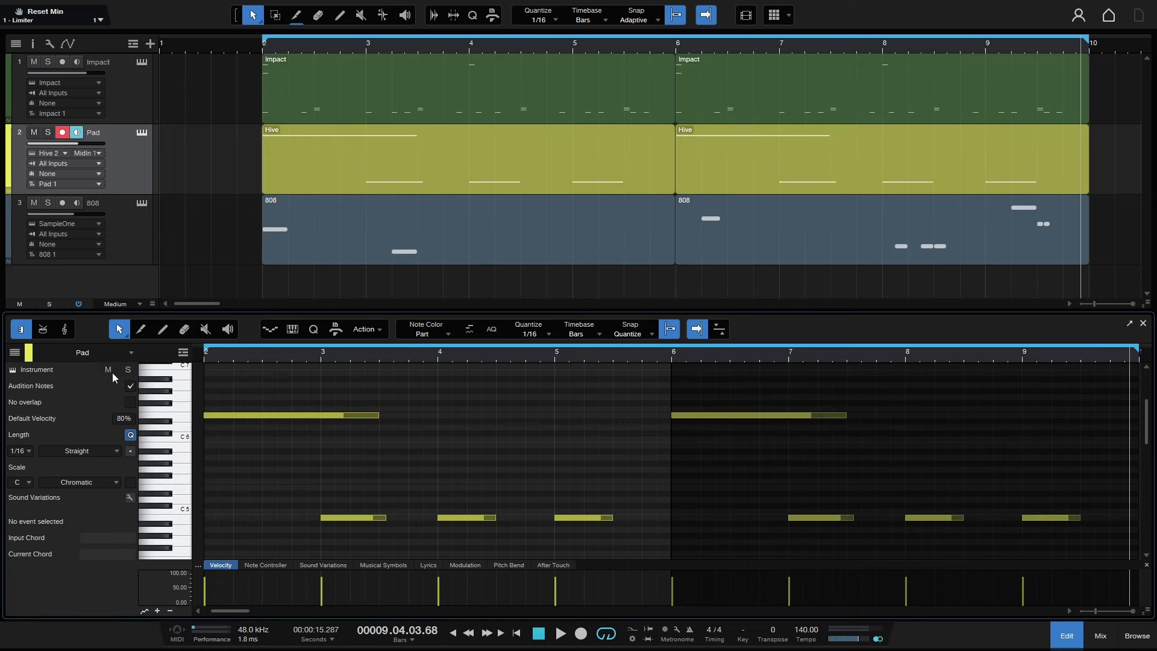
# Detach and maximize the note editor, then recolour the Pad track dark purple
pyautogui.click(1130, 326)
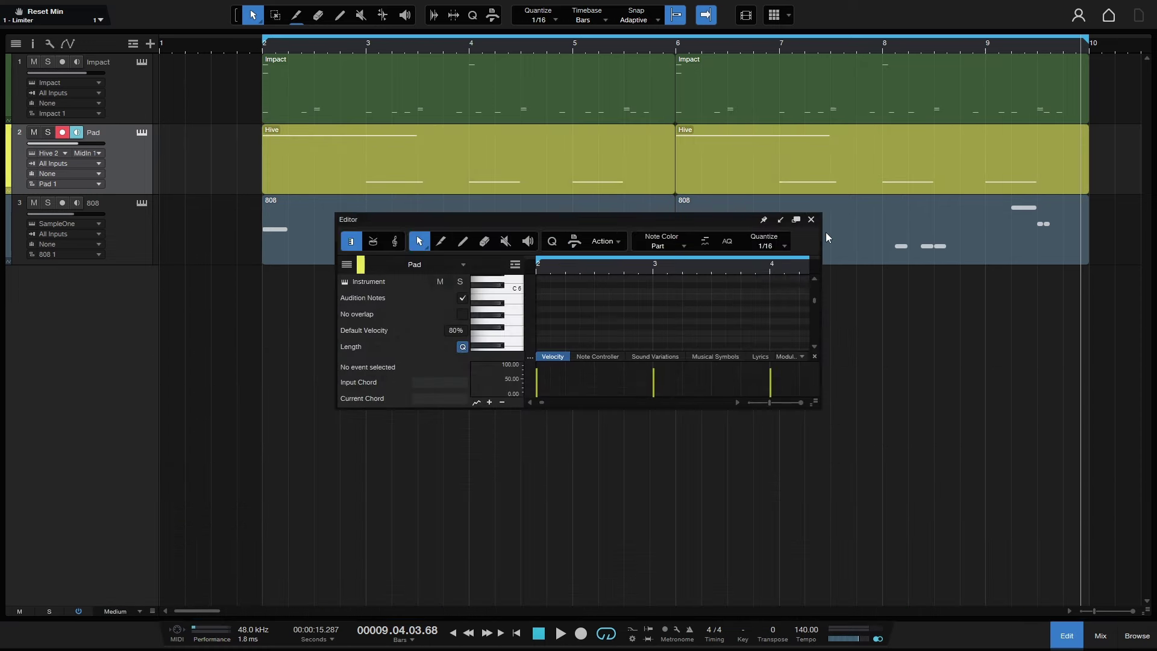
pyautogui.click(796, 220)
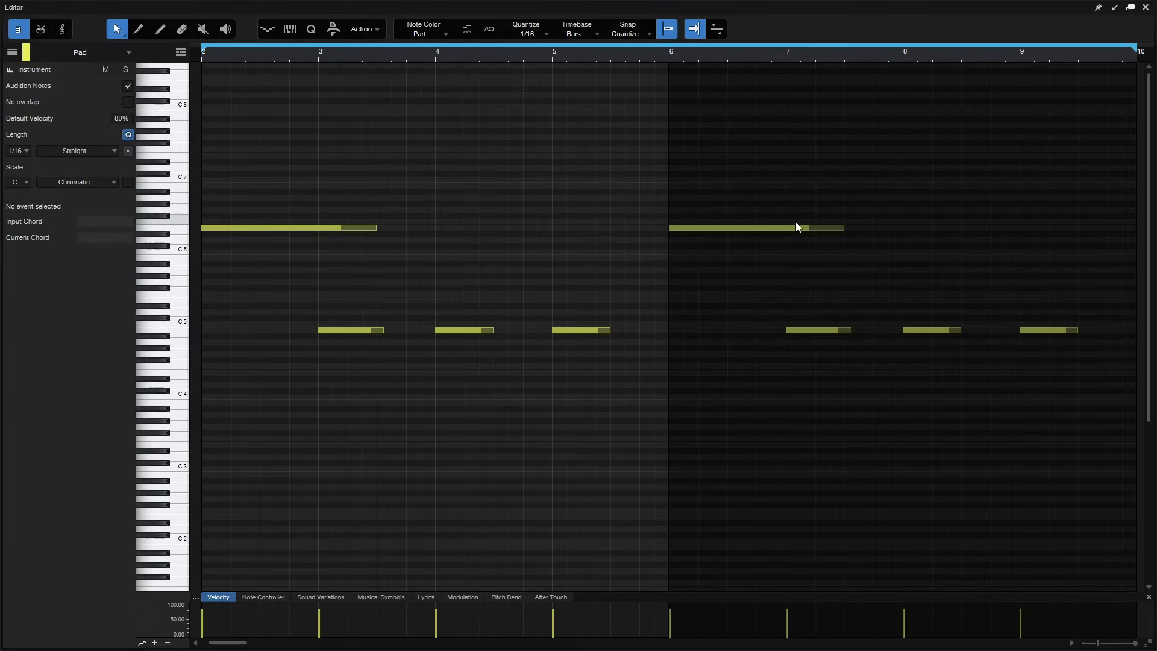
pyautogui.click(26, 53)
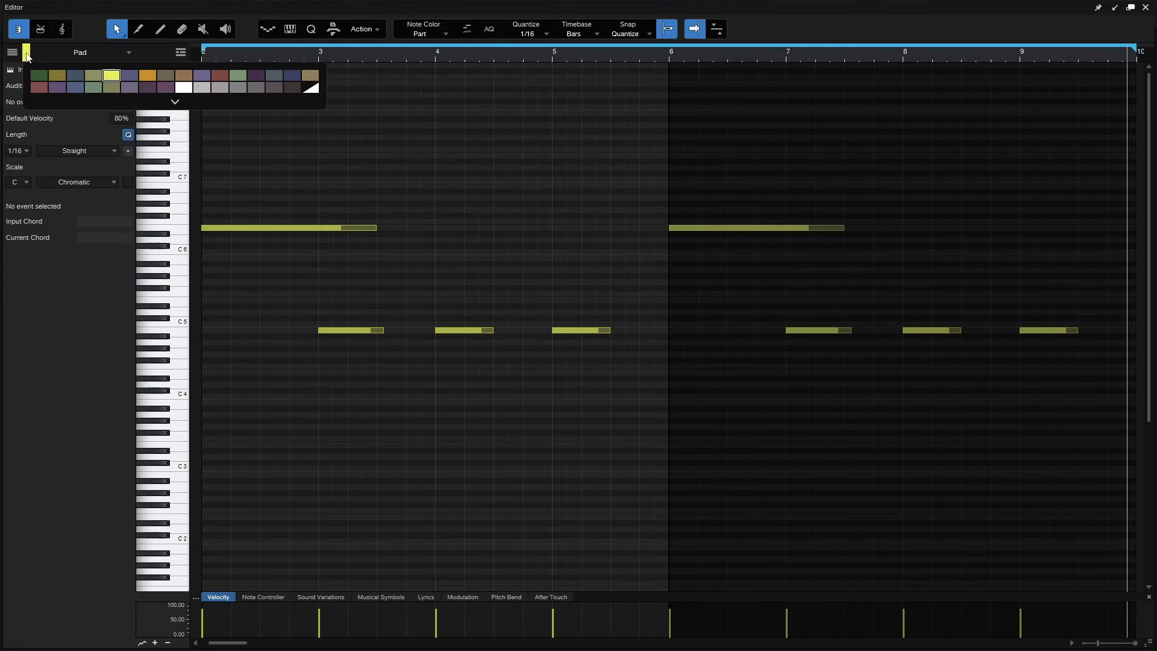
pyautogui.click(255, 76)
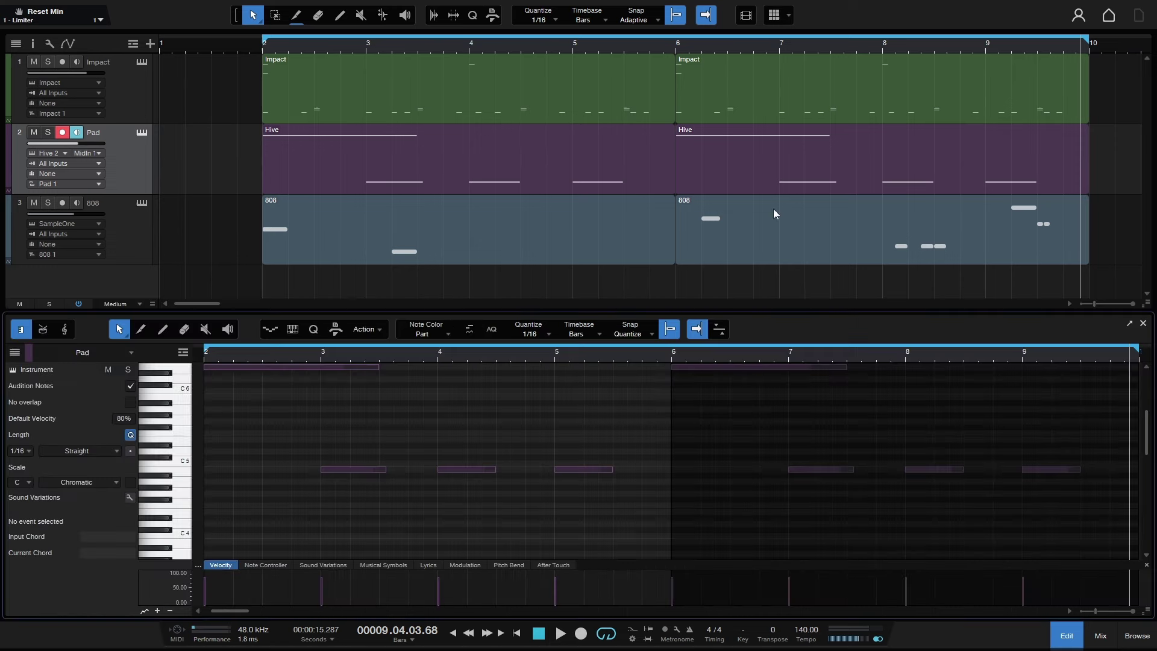
# Dock the editor back and colour the second Hive part on the Pad track orange
pyautogui.click(1114, 7)
pyautogui.scroll(1, 470, 374)
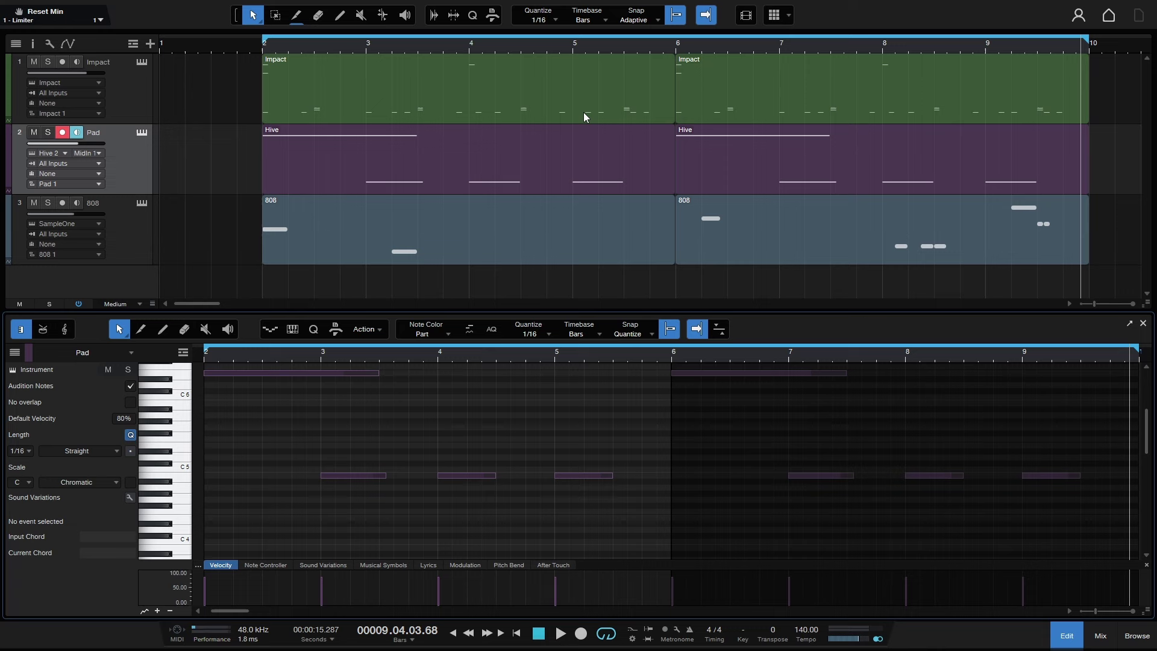
pyautogui.click(739, 166)
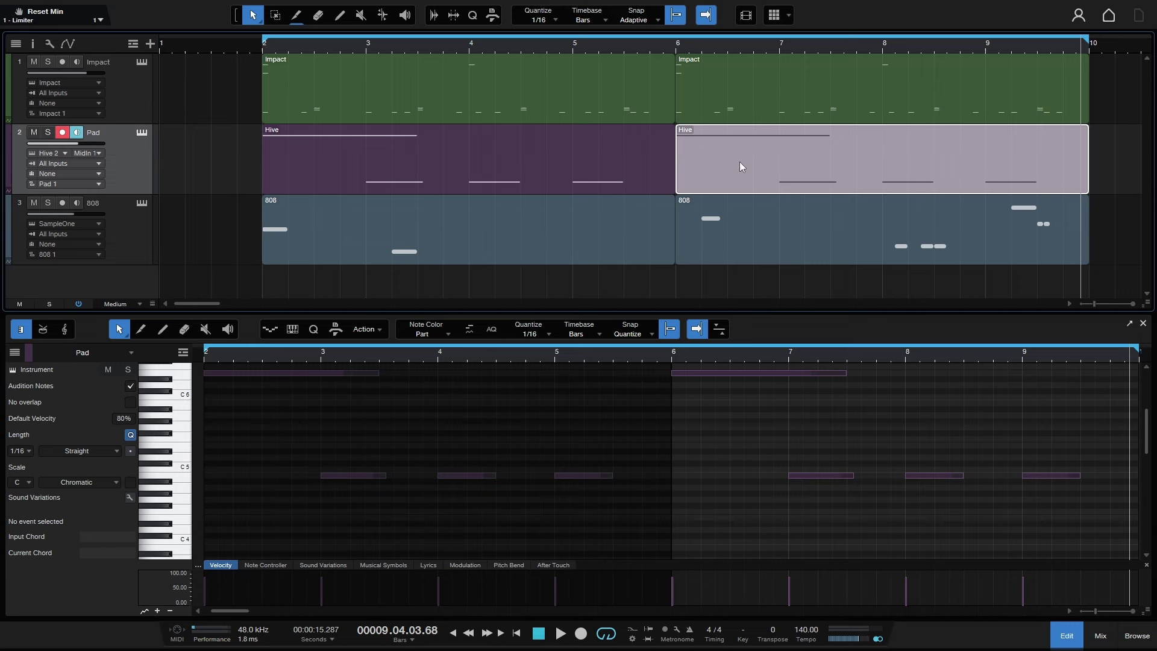
pyautogui.rightClick(739, 163)
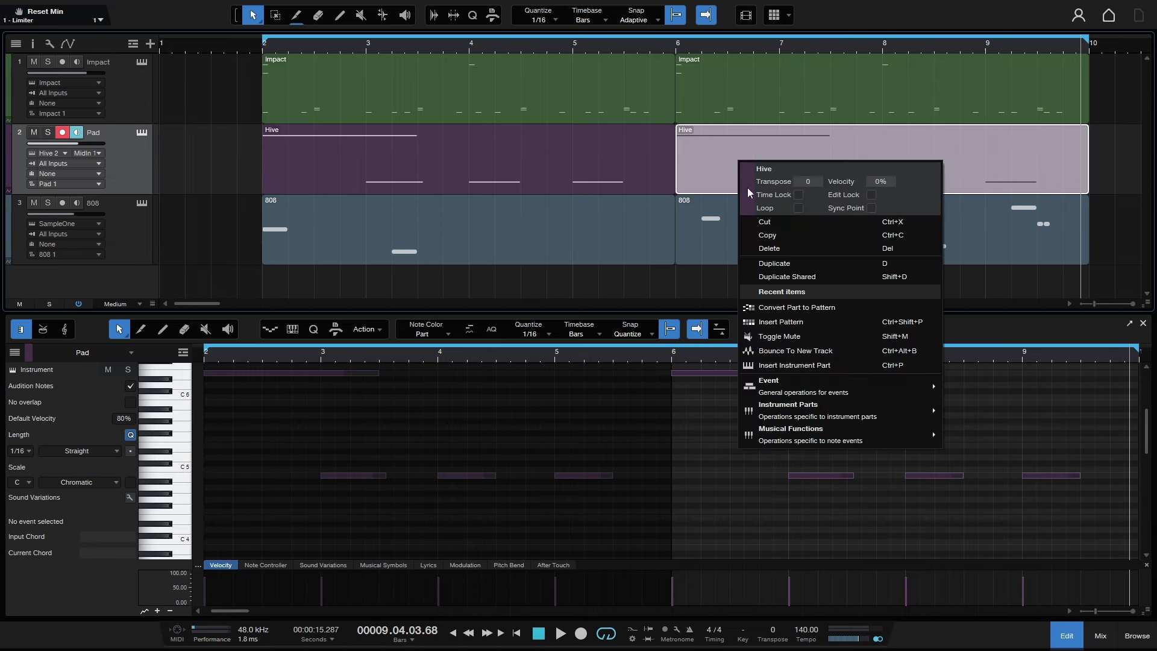
pyautogui.moveTo(747, 187)
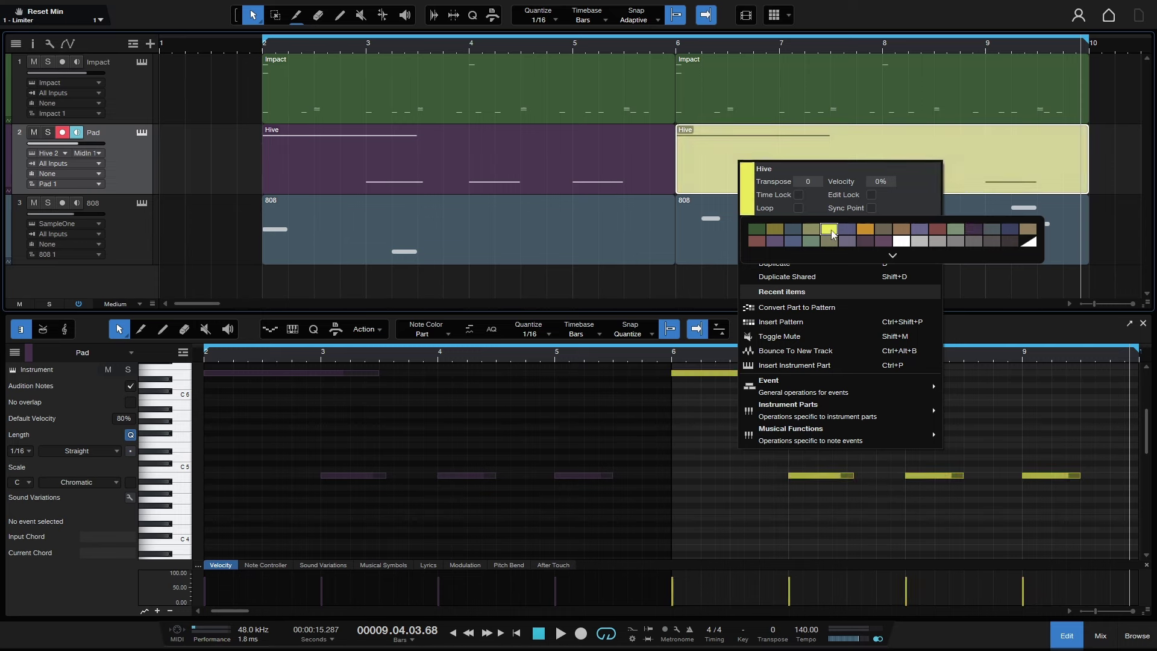
pyautogui.click(866, 234)
pyautogui.click(237, 234)
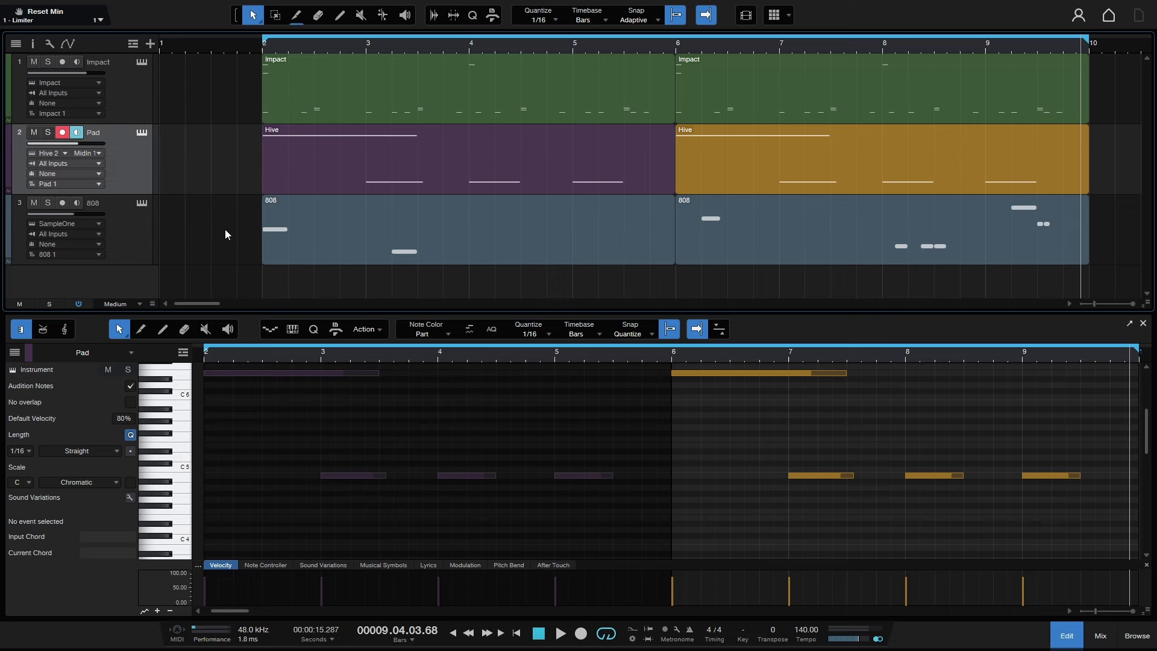
# Select each Hive part in turn to compare their note colours, then deselect them
pyautogui.click(132, 157)
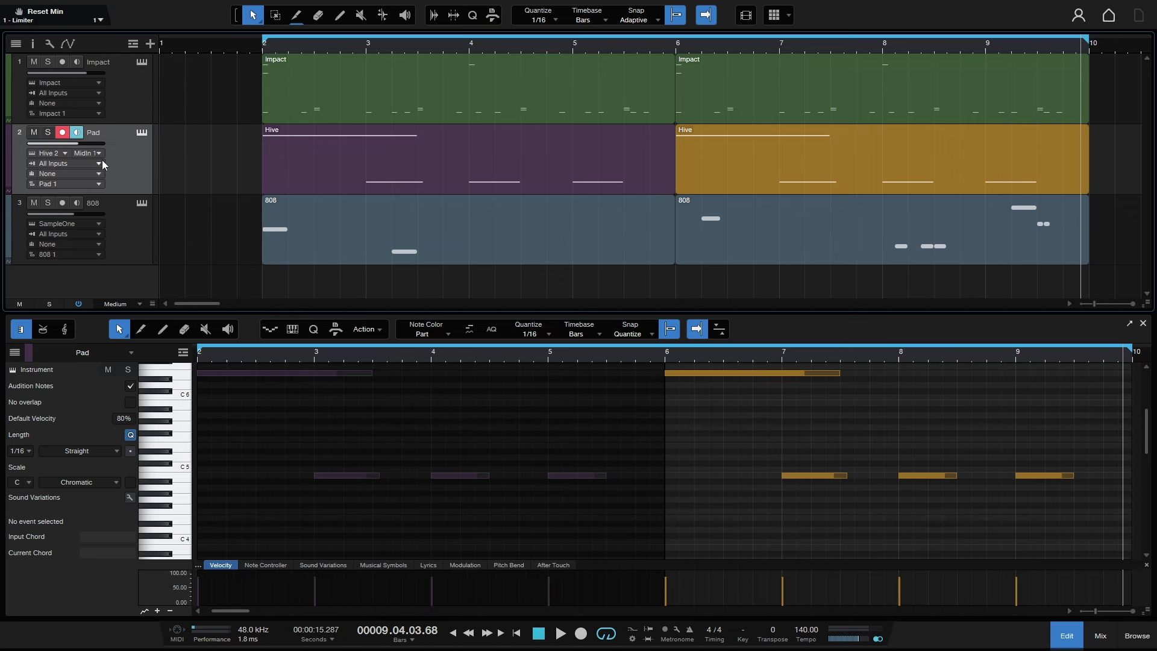
pyautogui.click(541, 170)
pyautogui.click(798, 170)
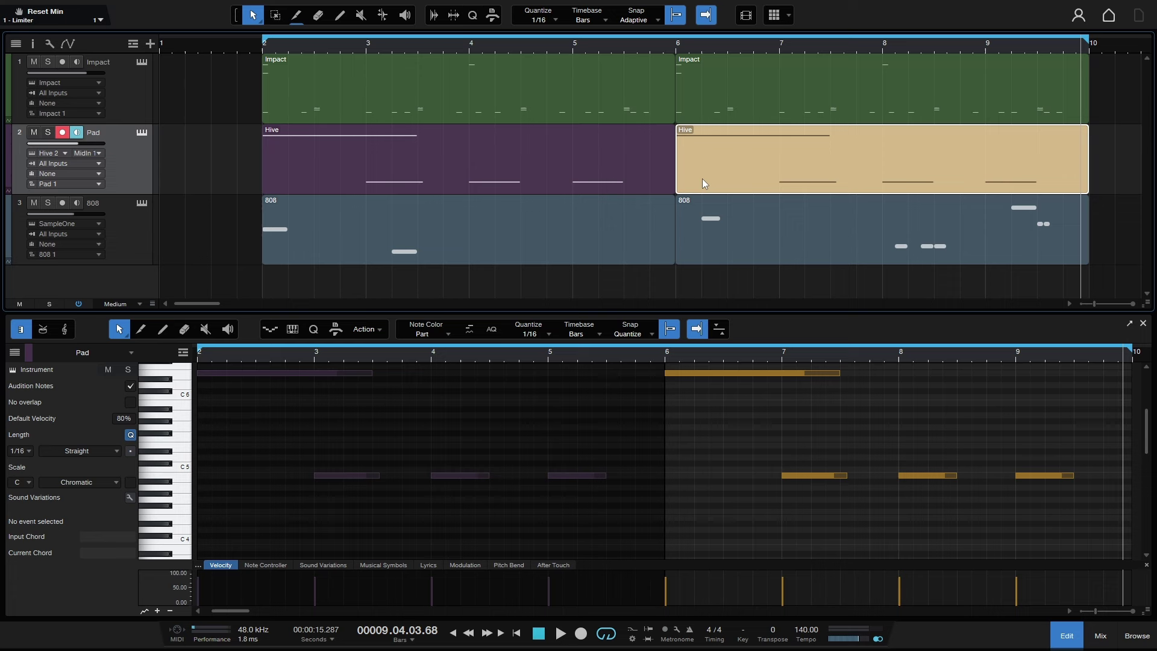
pyautogui.click(570, 169)
pyautogui.click(219, 164)
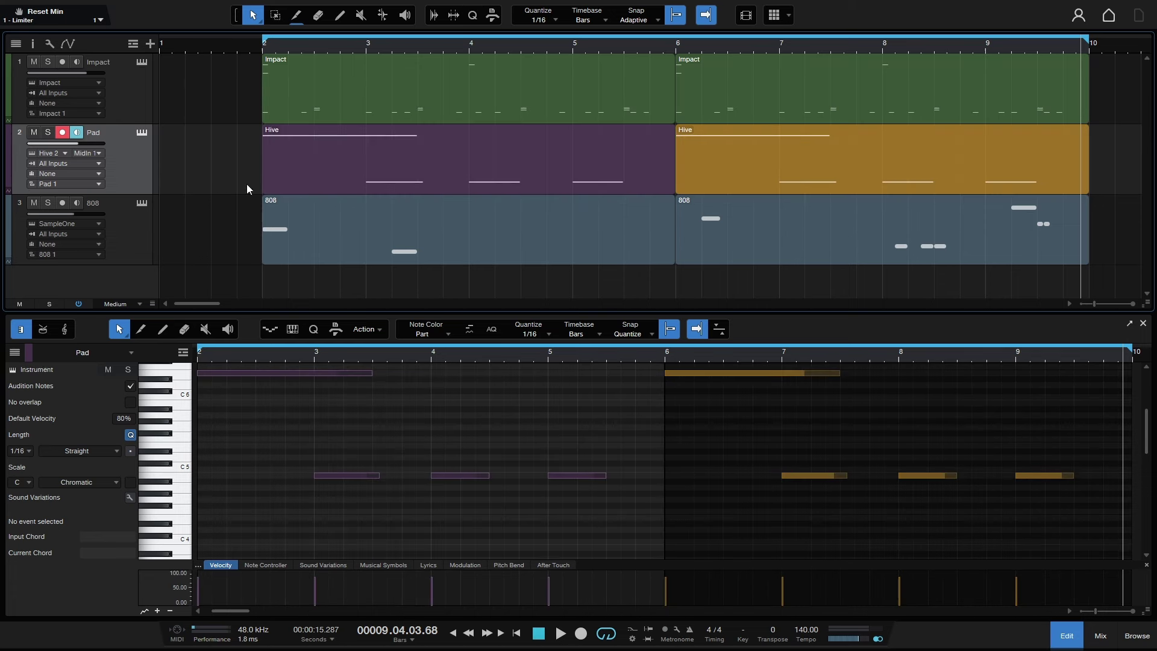
# Load the Impact drum part into the editor and switch the Impact track from green to light brown
pyautogui.click(447, 335)
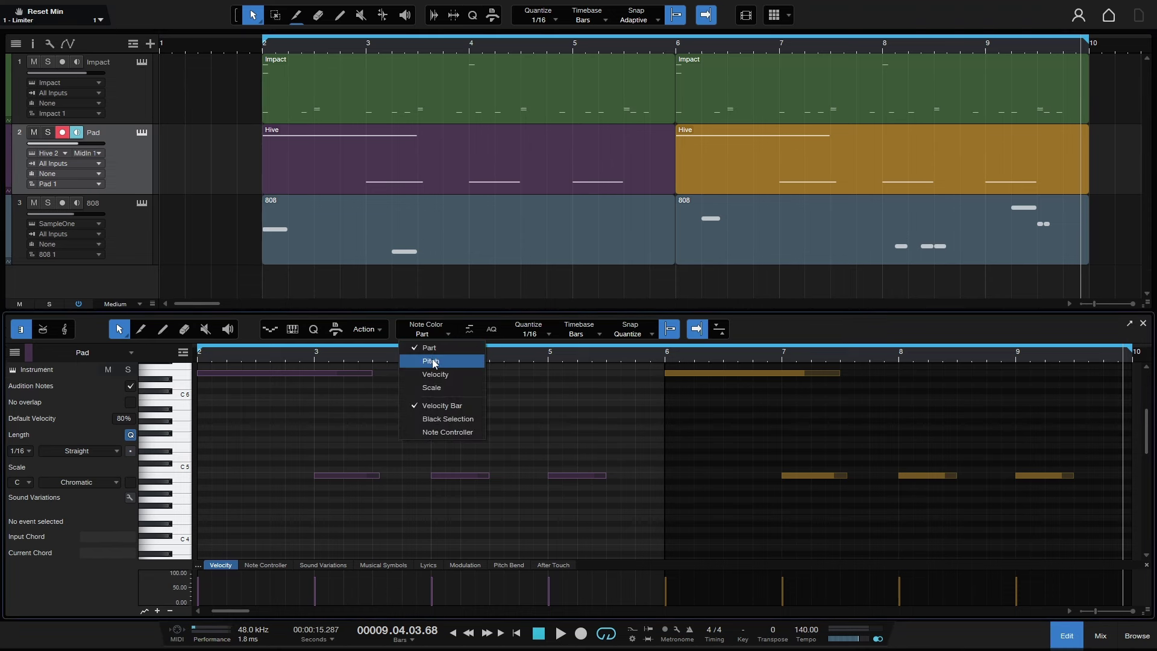
pyautogui.click(790, 328)
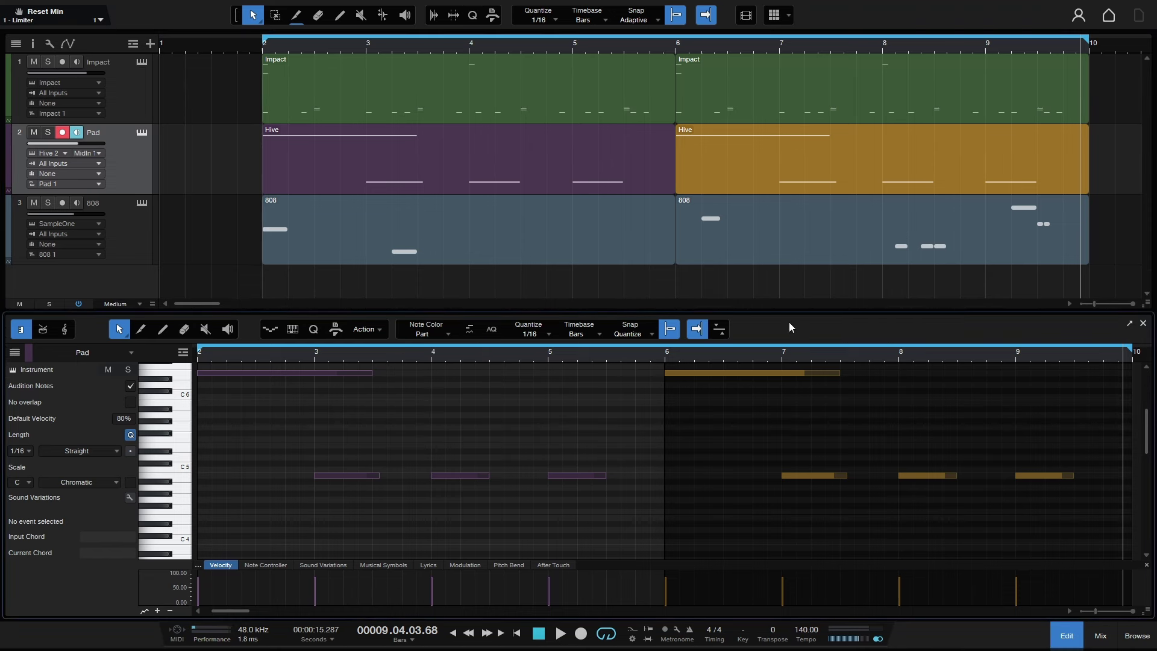
pyautogui.click(124, 91)
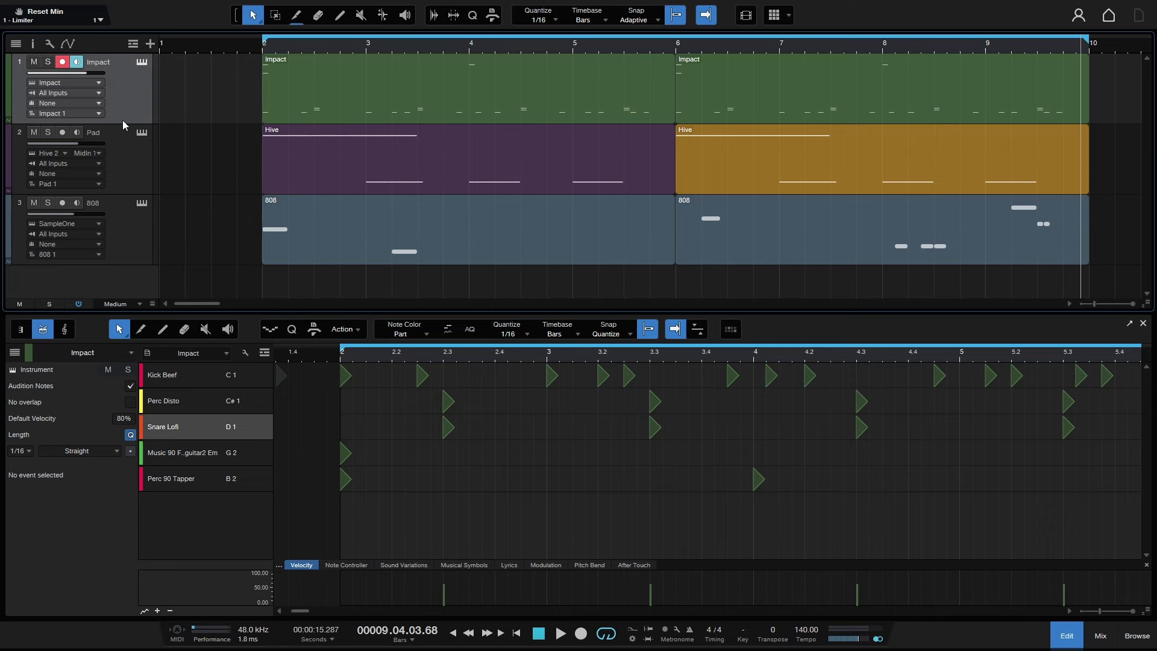
pyautogui.click(141, 63)
pyautogui.click(141, 63)
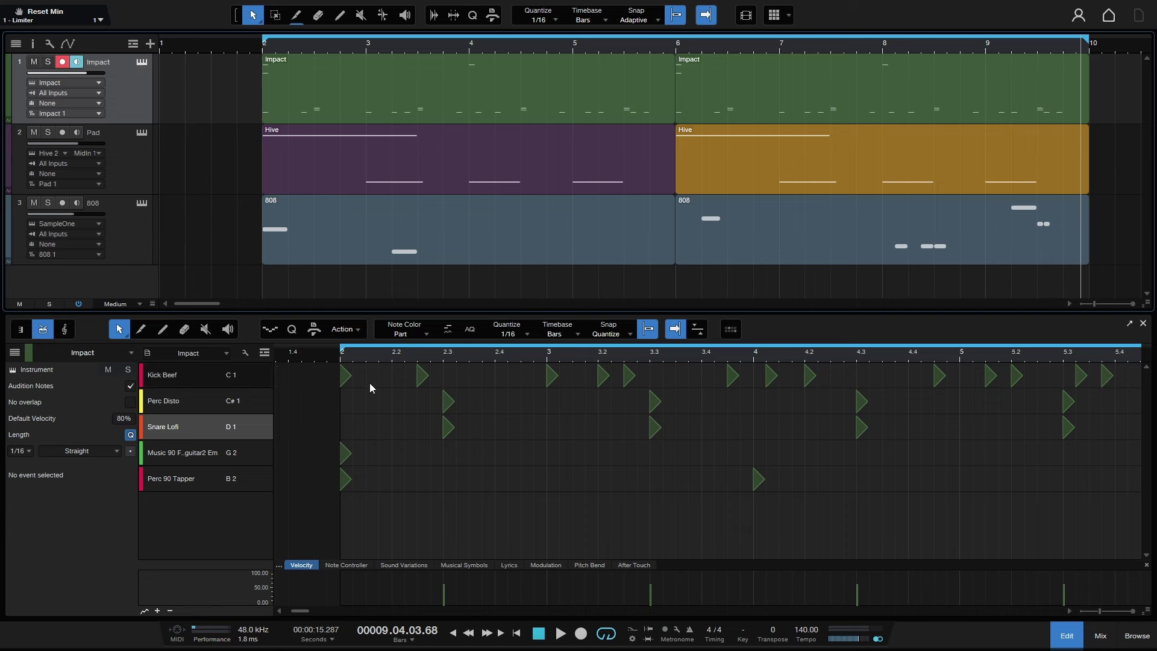
pyautogui.click(9, 94)
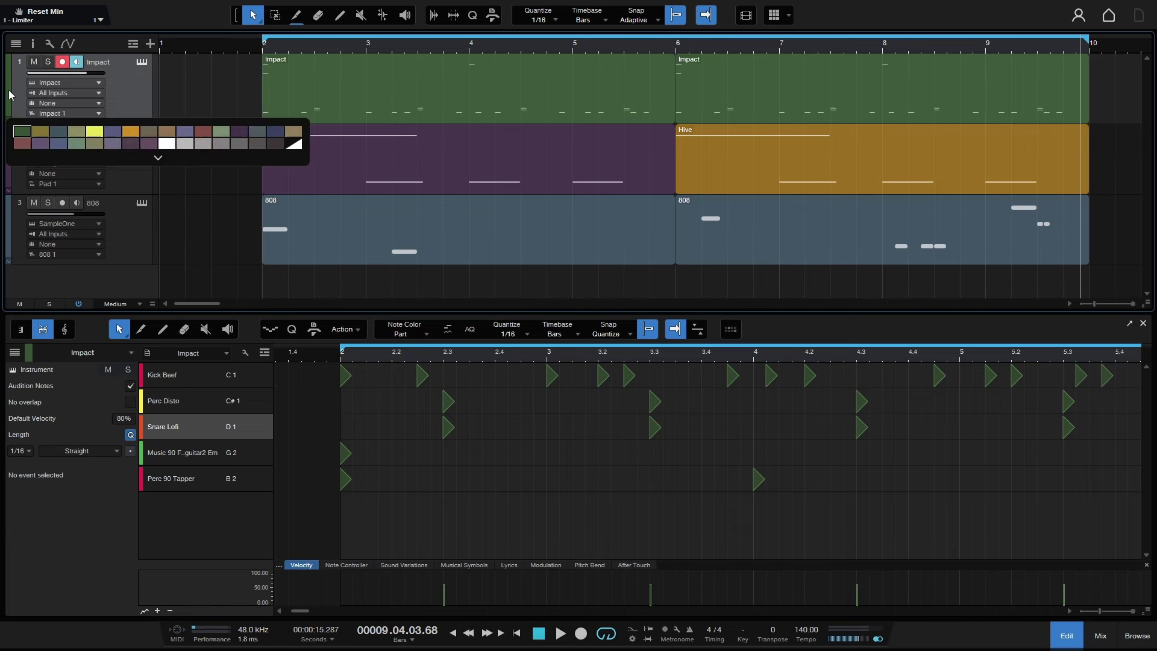
pyautogui.click(164, 133)
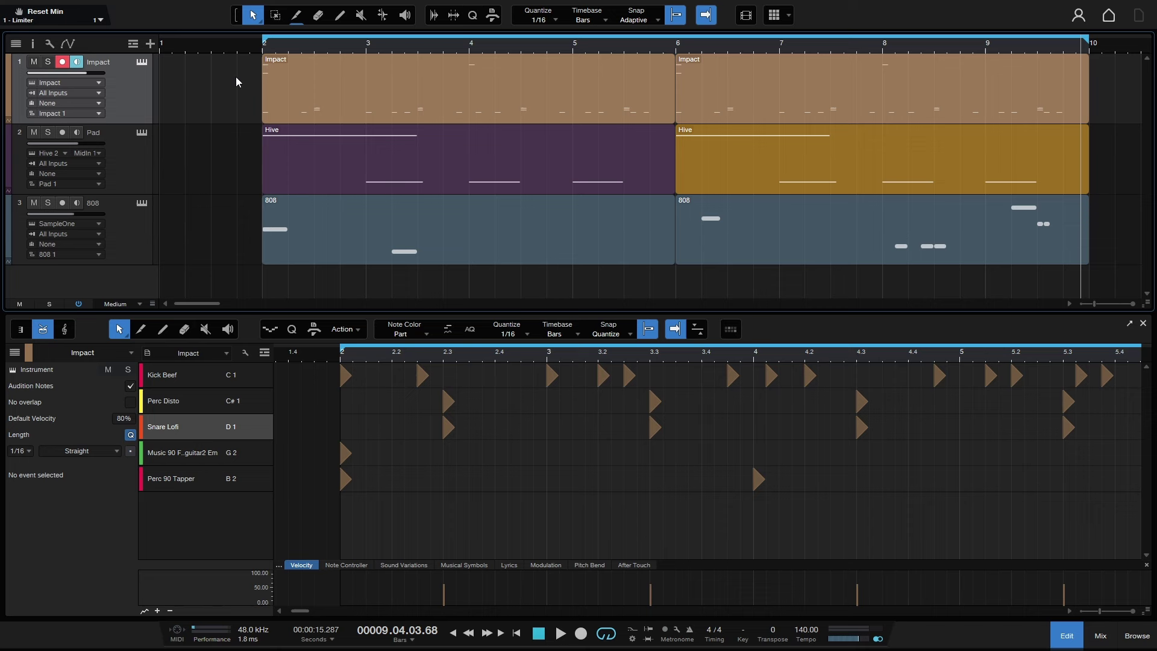
# Set Note Color to Pitch and open the Impact window, moving it up and to the right
pyautogui.click(425, 333)
pyautogui.click(413, 365)
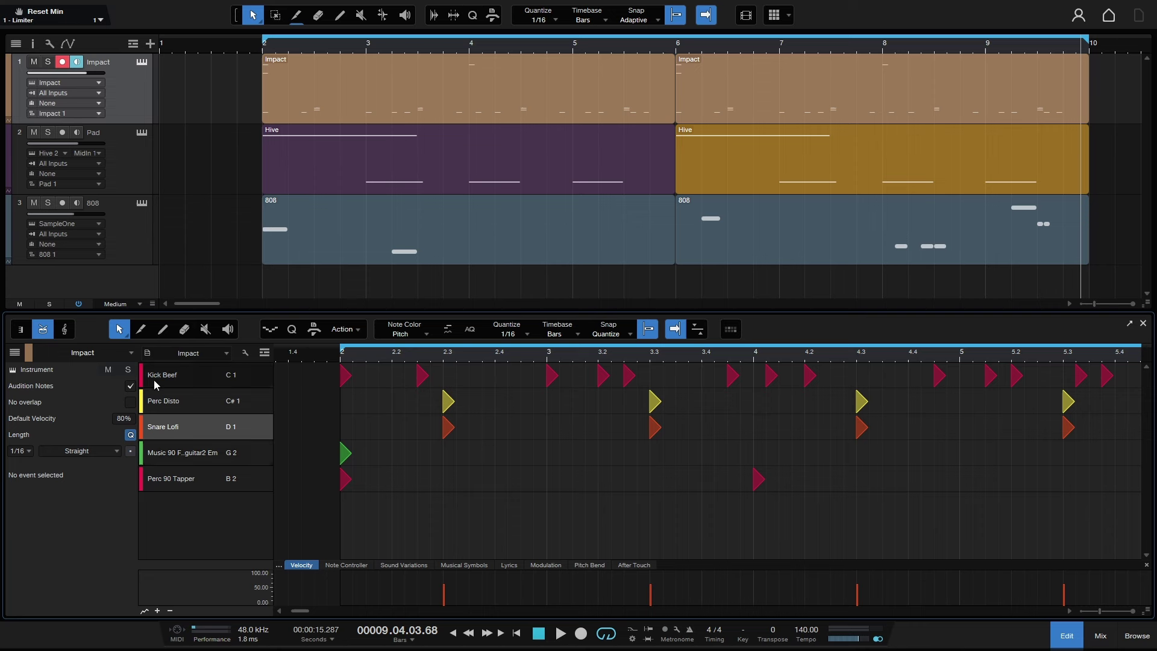
pyautogui.click(12, 371)
pyautogui.moveTo(685, 136); pyautogui.dragTo(853, 64)
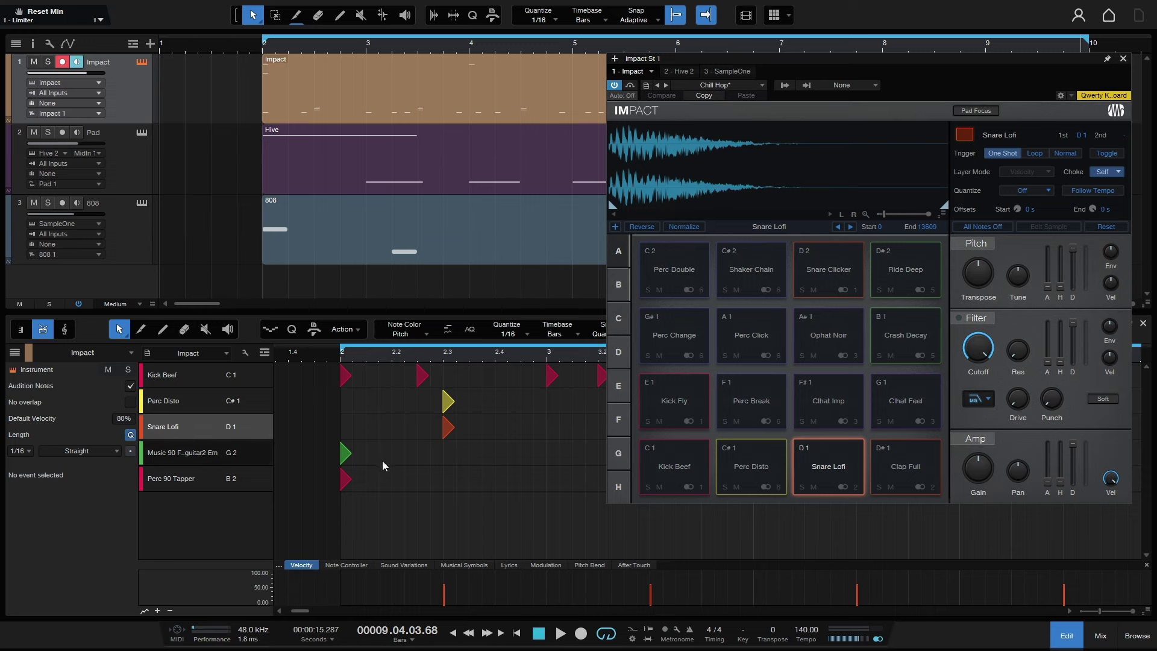
# Pick the Perc Disto pad in Impact, make its colour purple, then close the Impact window
pyautogui.click(183, 403)
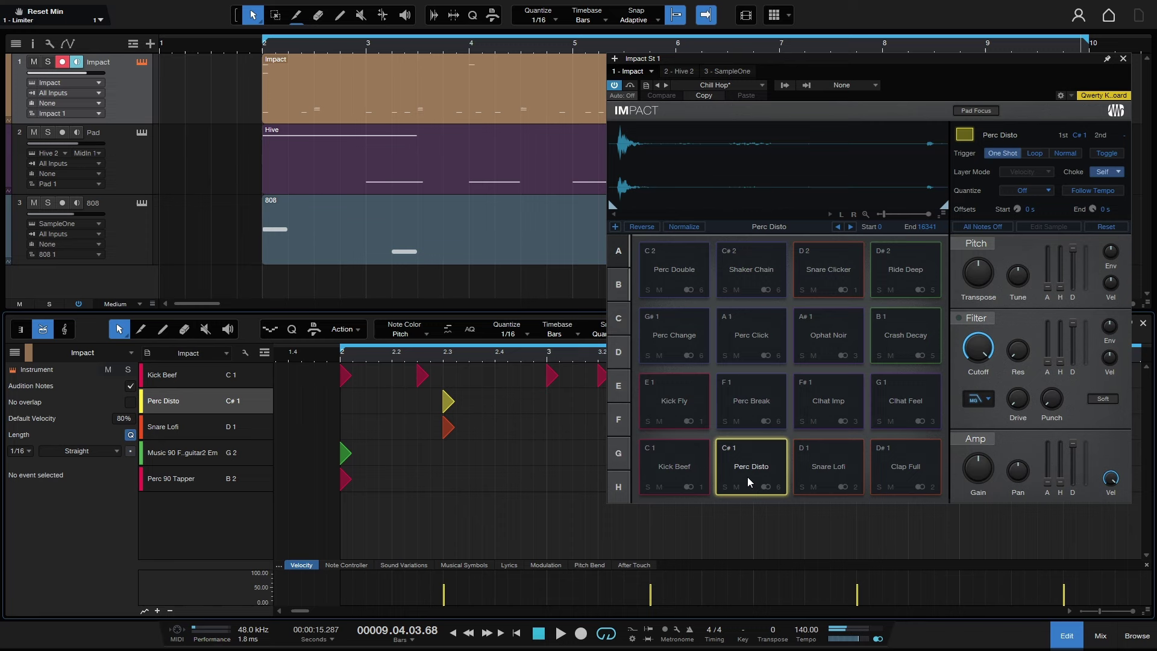
pyautogui.click(965, 134)
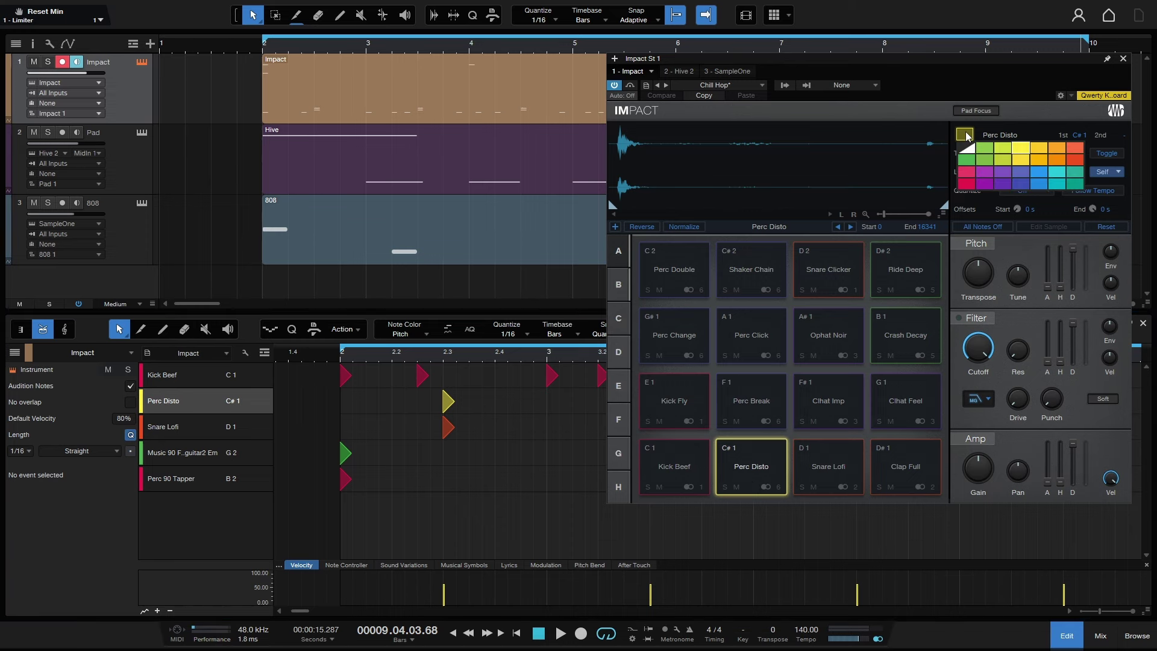
pyautogui.click(984, 183)
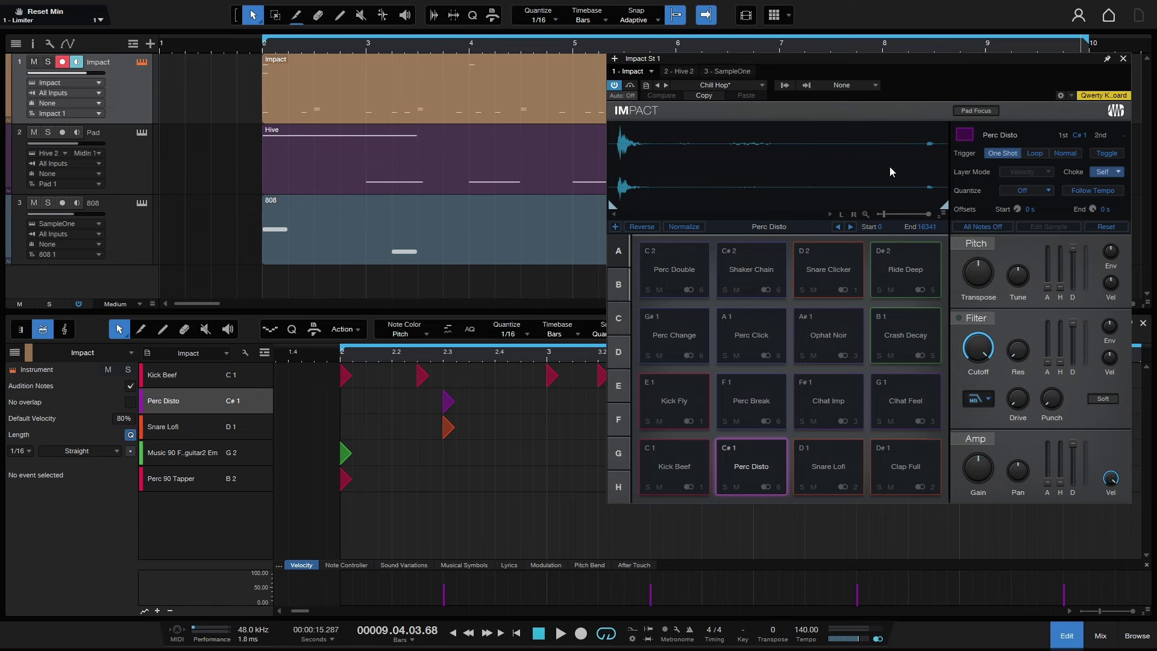
pyautogui.click(1122, 58)
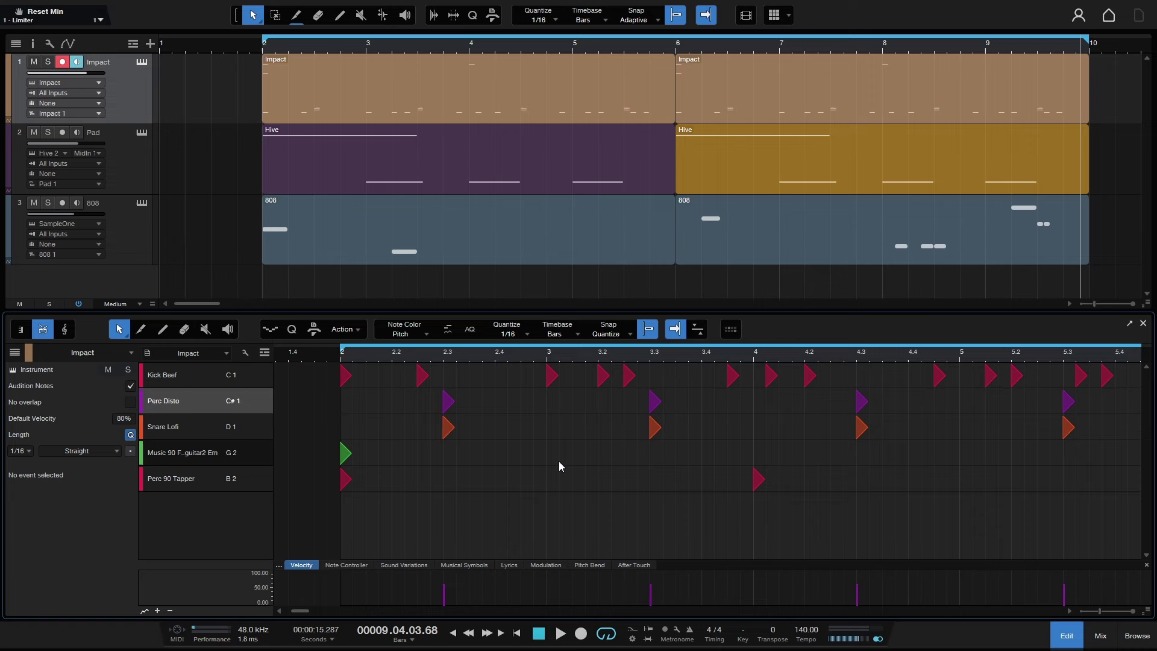
# Expand and then close the full-screen editor, and load the Pad track's Hive notes
pyautogui.click(1128, 326)
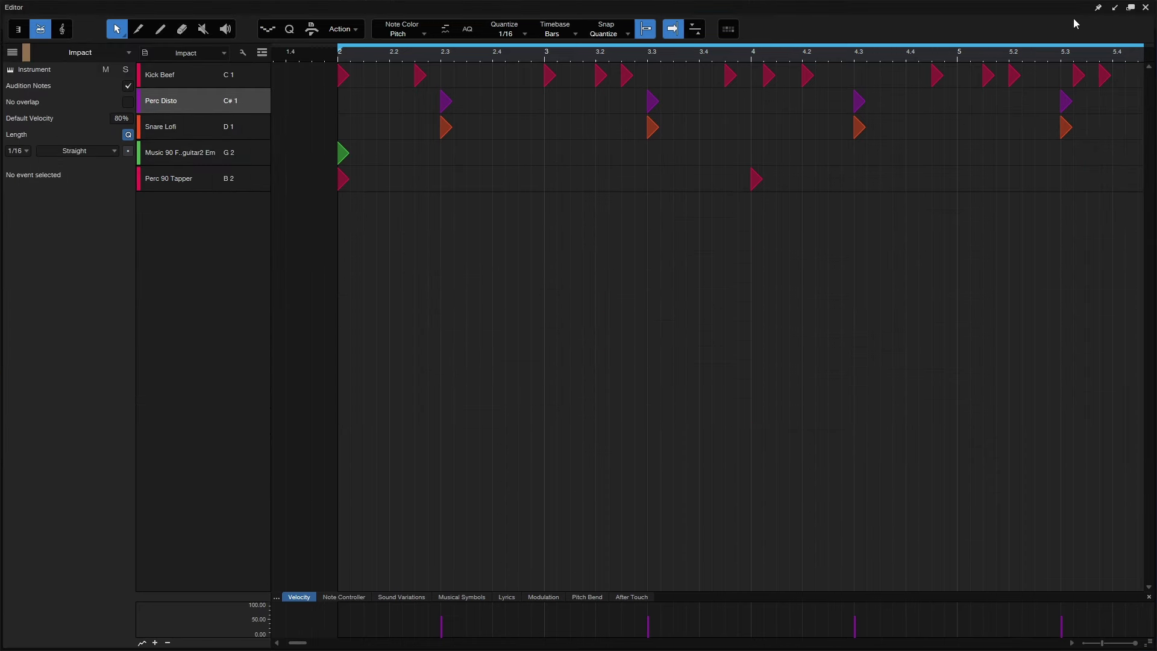
pyautogui.click(1113, 9)
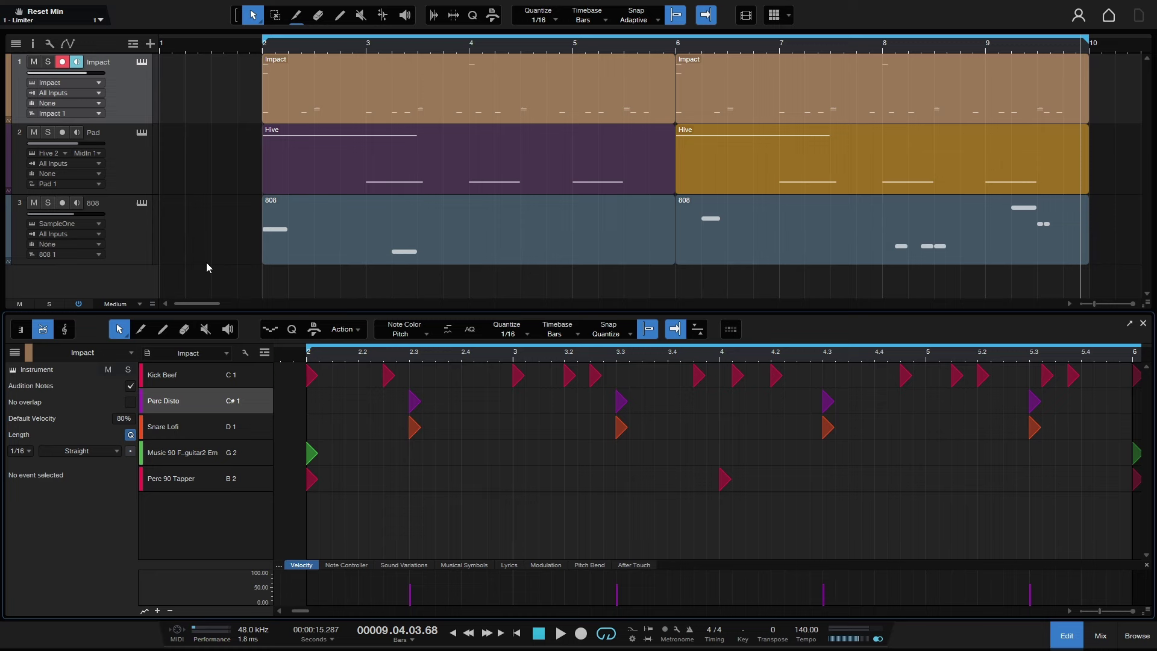
pyautogui.click(131, 157)
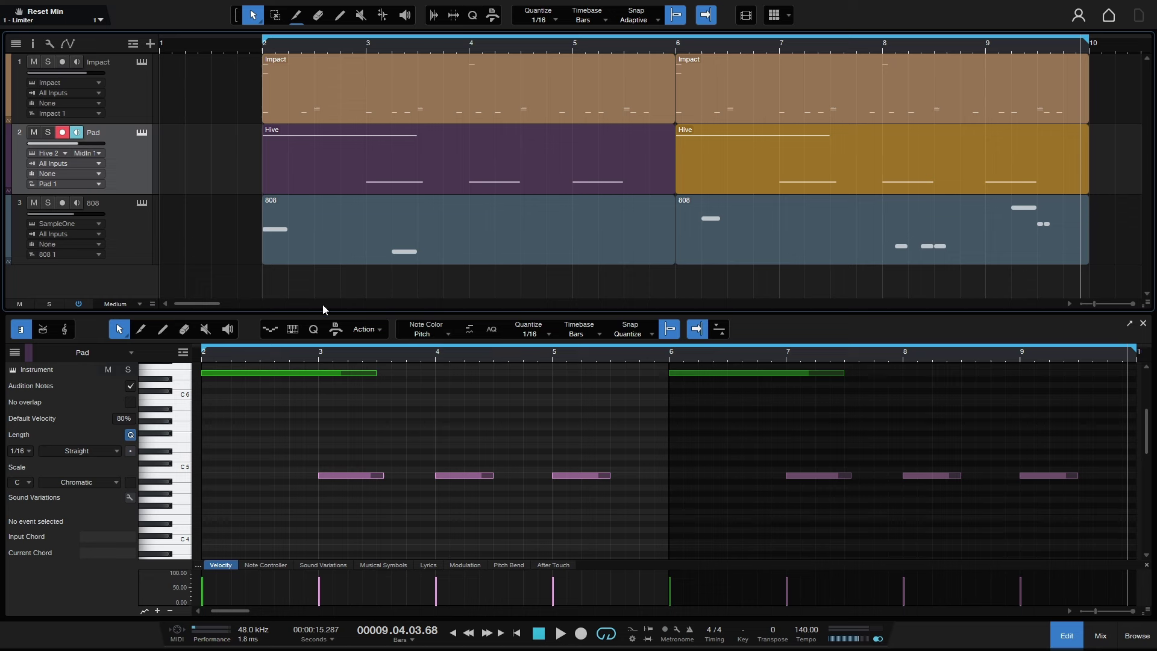
# Colour the notes by velocity and drop the bar-4 B4 note's velocity to about 23%
pyautogui.click(449, 335)
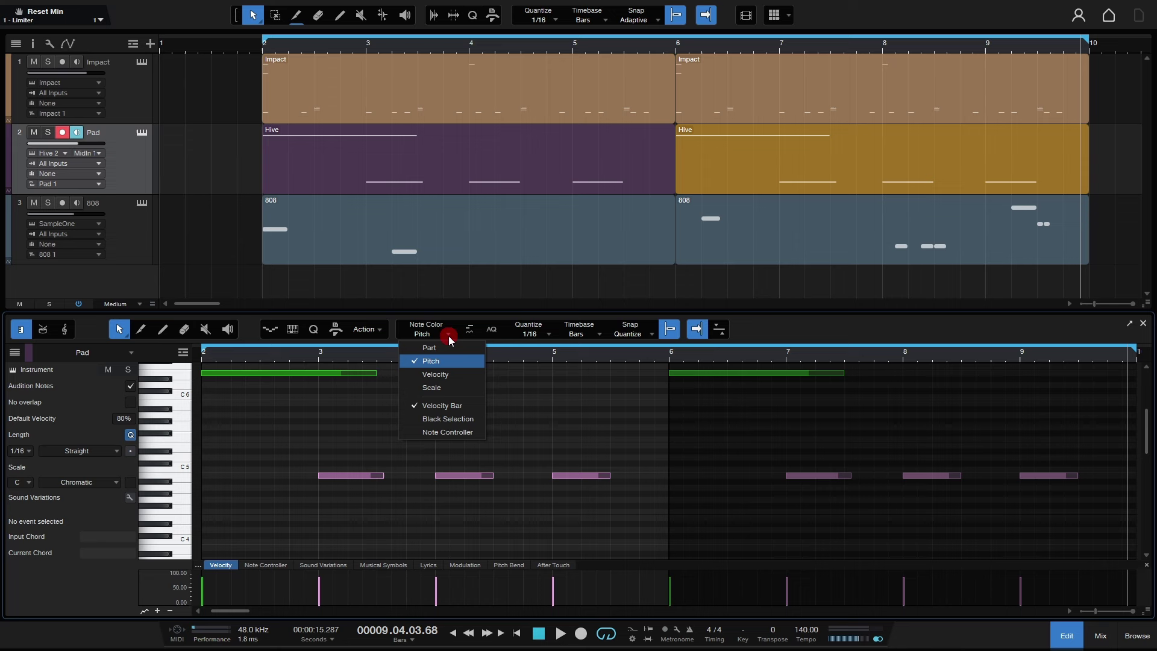
pyautogui.click(447, 375)
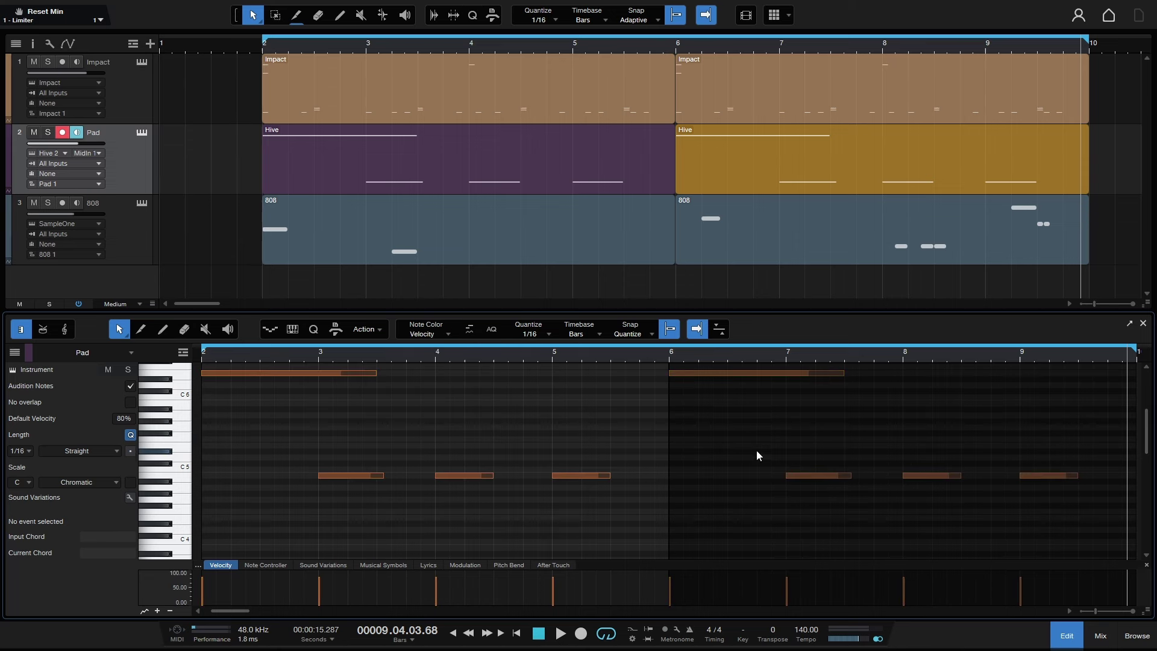
pyautogui.click(354, 476)
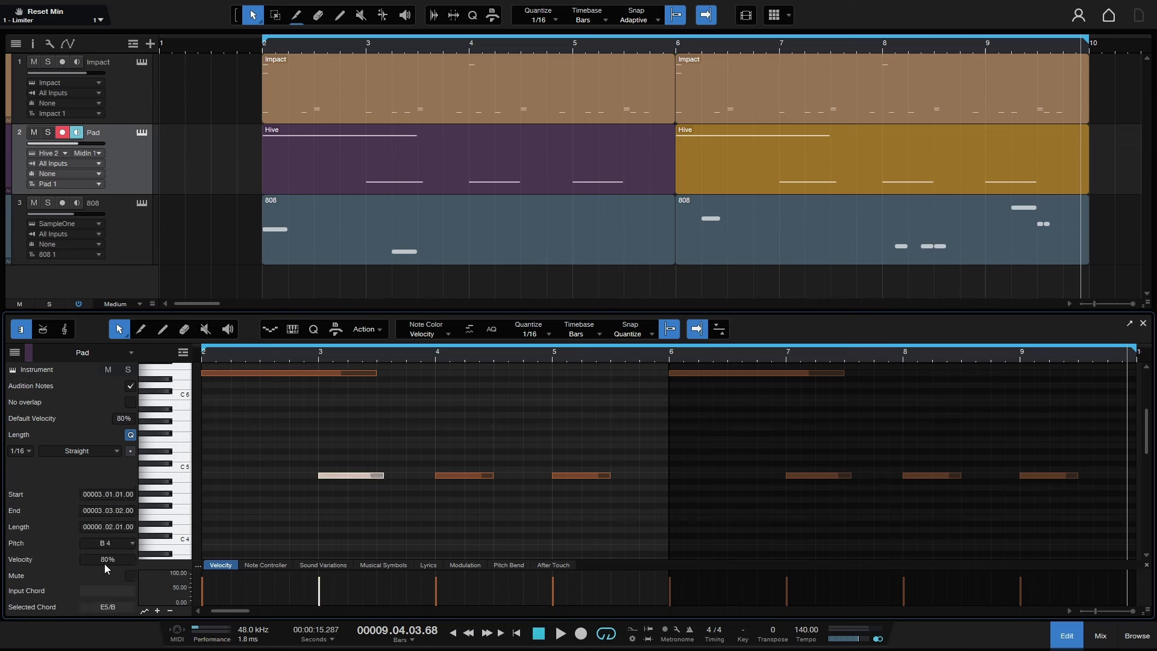
pyautogui.click(458, 476)
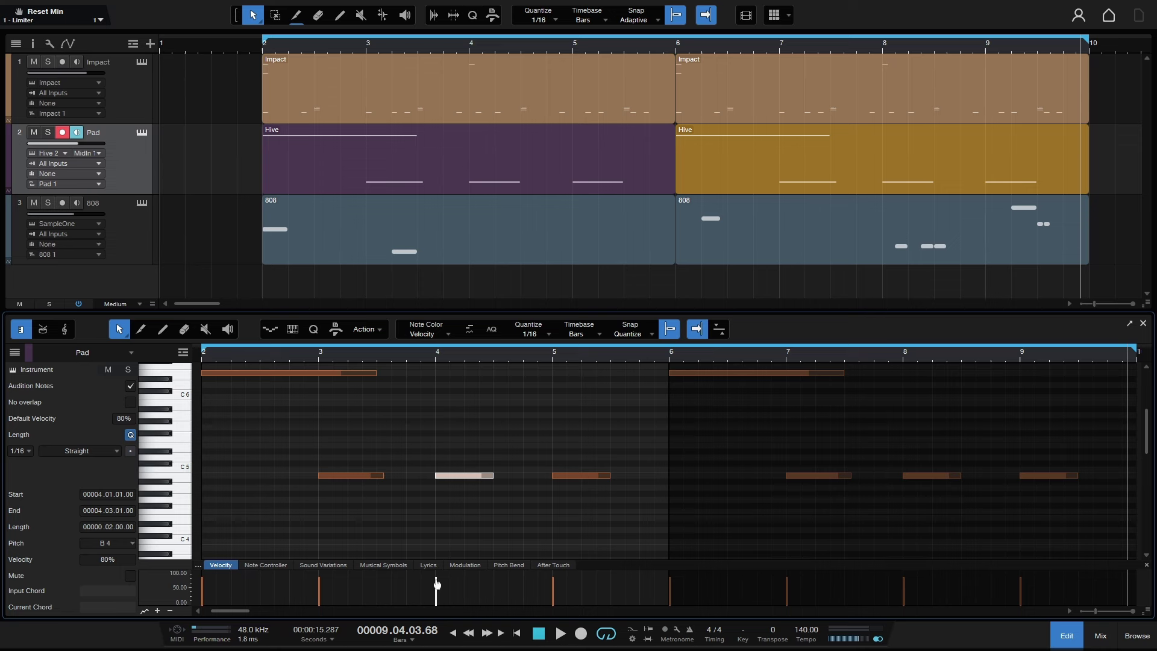
pyautogui.moveTo(437, 584)
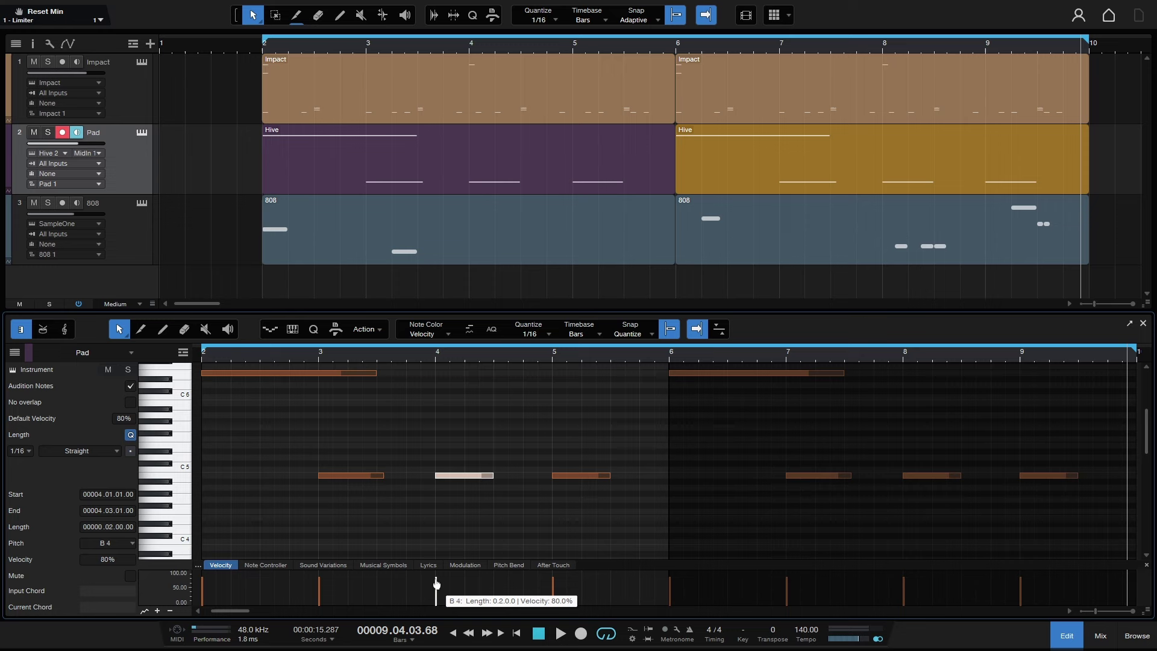
pyautogui.moveTo(436, 583); pyautogui.dragTo(437, 605)
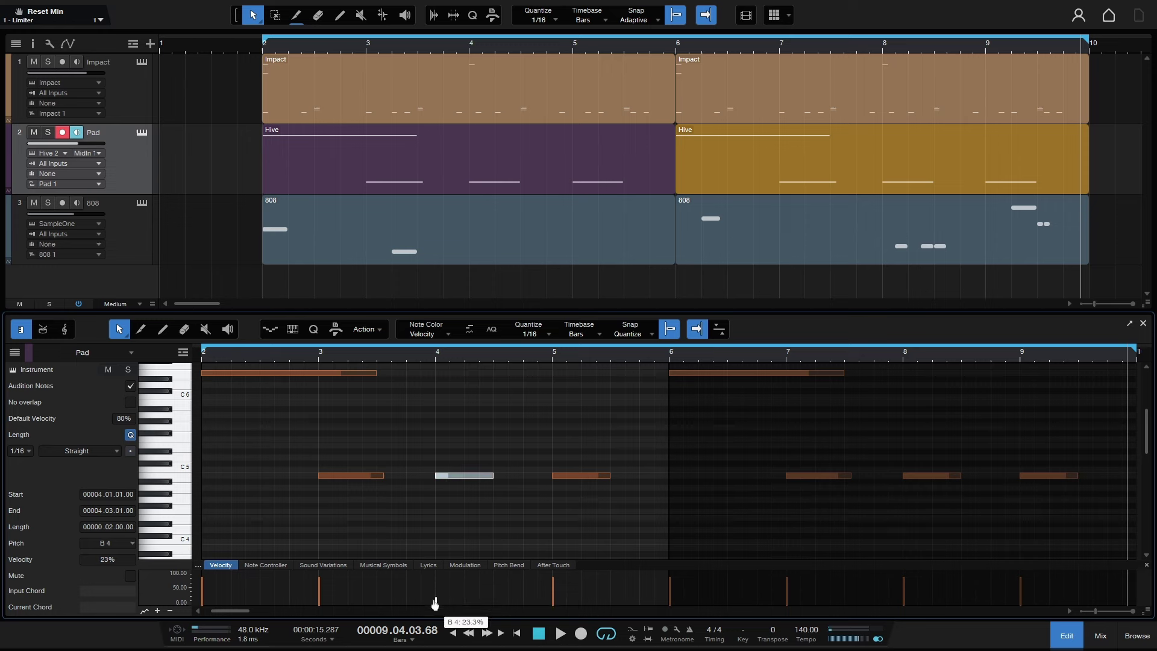
# Raise the bar-5 B4 note's velocity to about 100%, then clear the selection
pyautogui.click(436, 527)
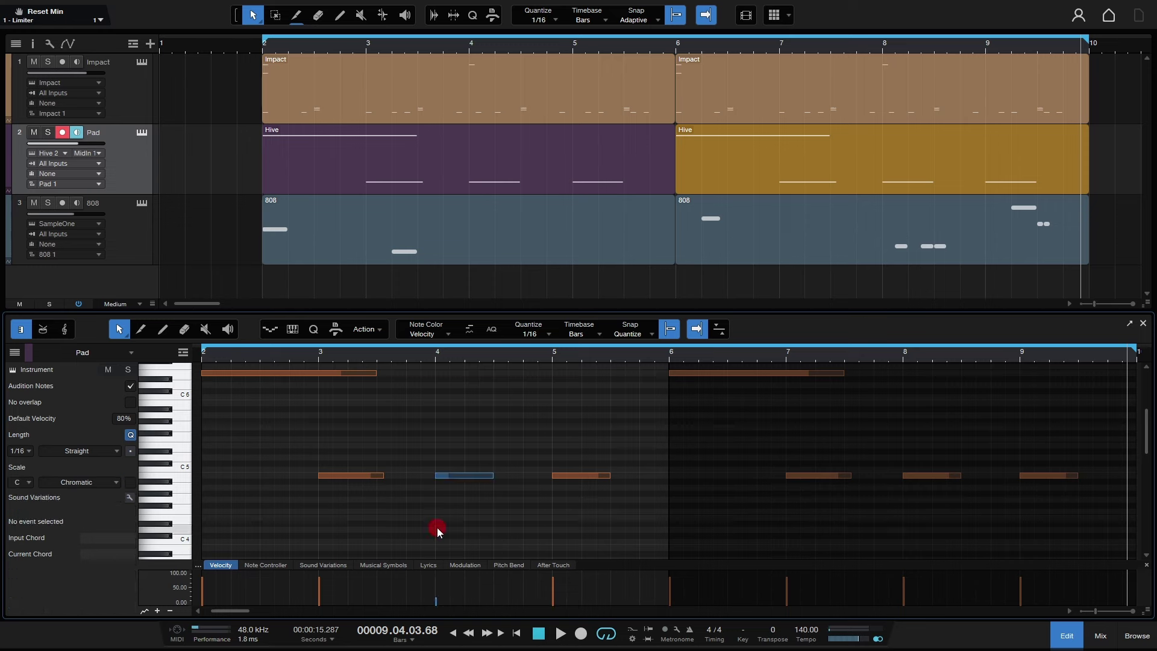
pyautogui.click(581, 479)
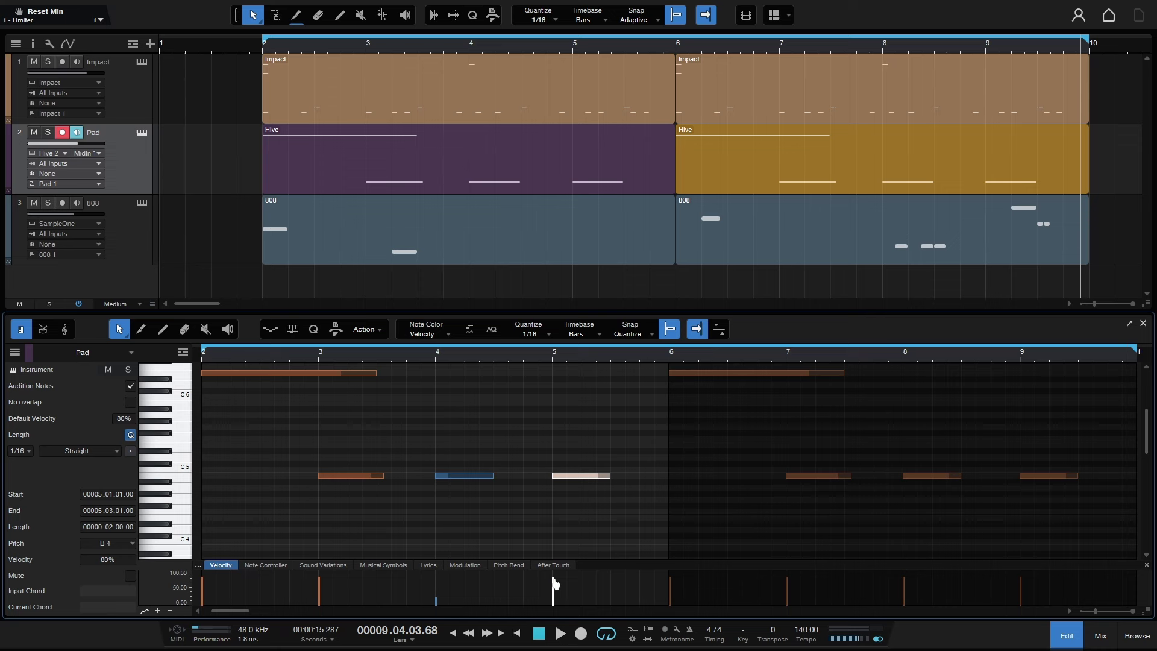
pyautogui.moveTo(554, 580); pyautogui.dragTo(555, 571)
pyautogui.click(560, 512)
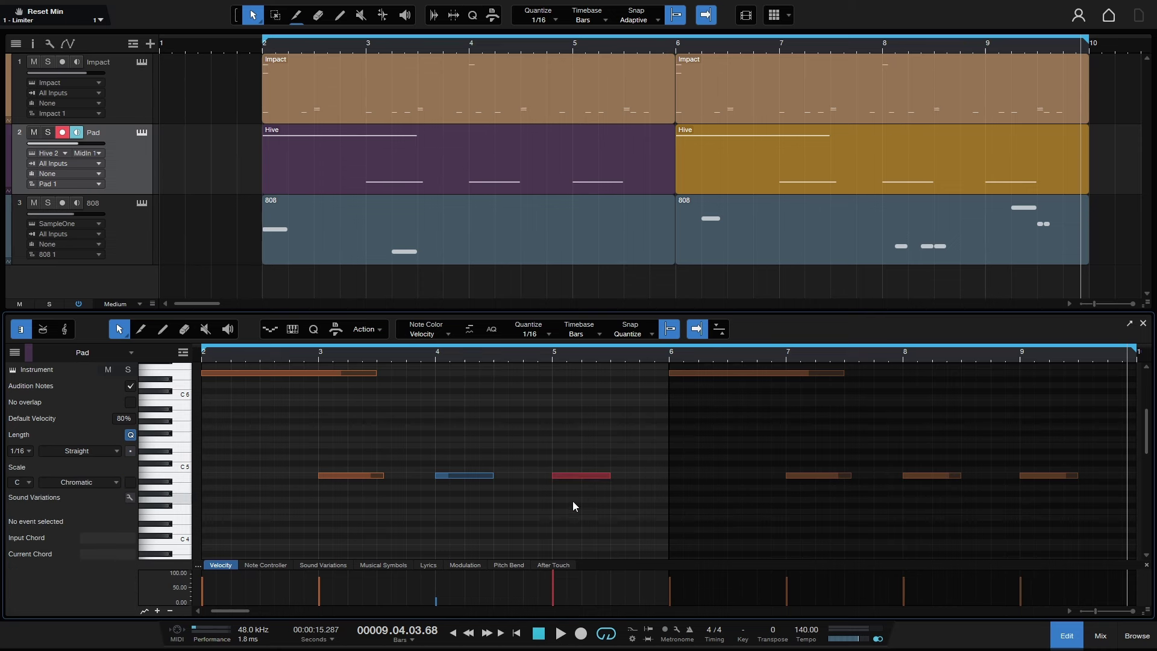
# Zoom the piano roll vertically and drag the bar-4 B4 note's velocity back up from 23%, then deselect
pyautogui.click(127, 336)
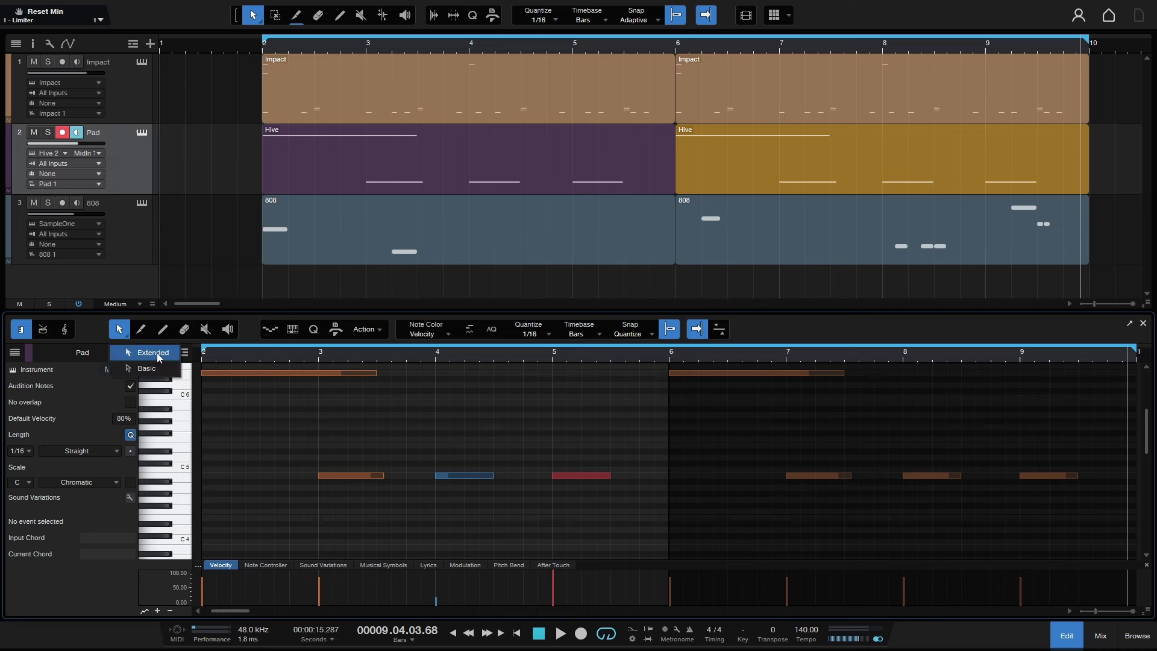
pyautogui.click(447, 393)
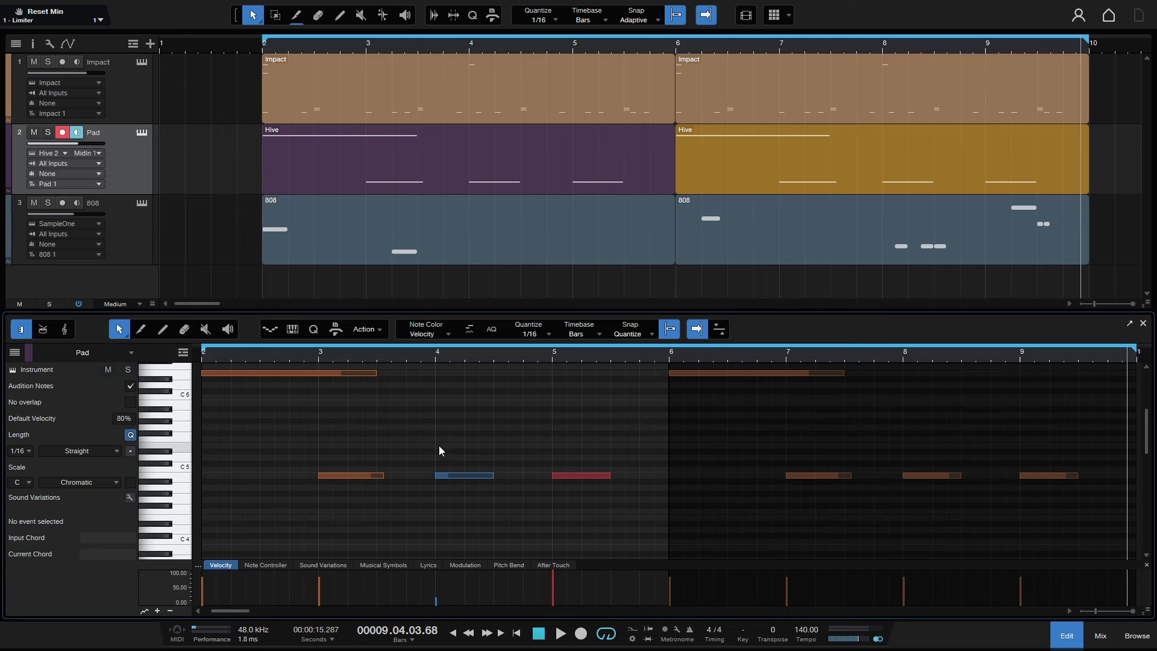
pyautogui.scroll(2, 438, 432)
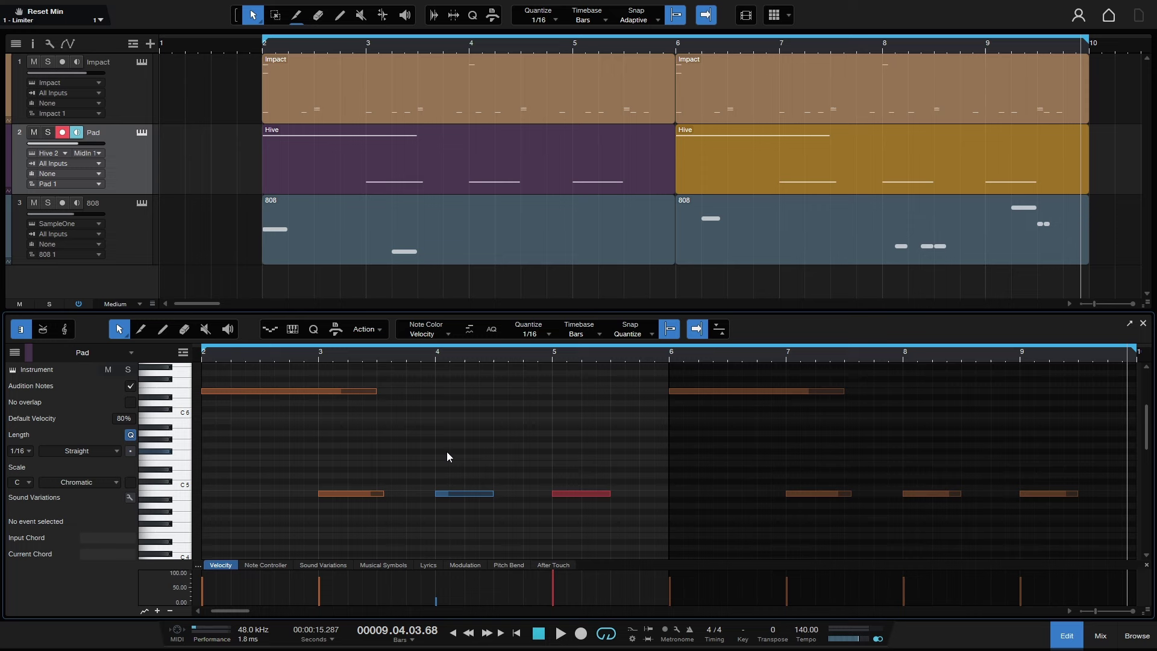
pyautogui.scroll(2, 459, 446)
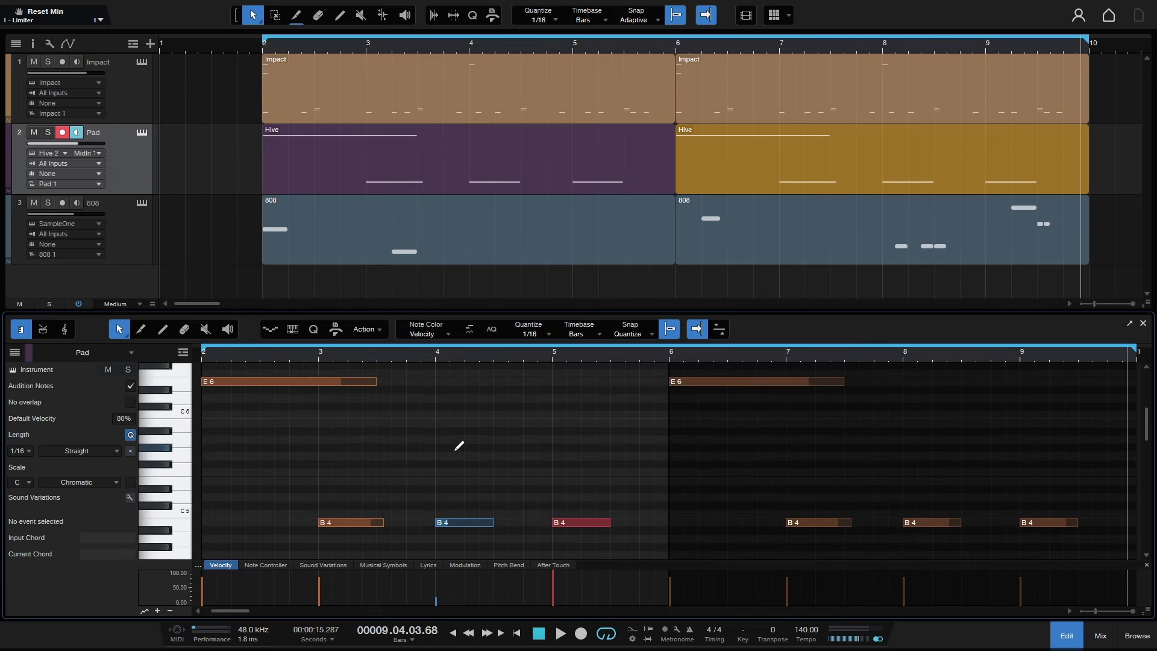
pyautogui.scroll(1, 459, 446)
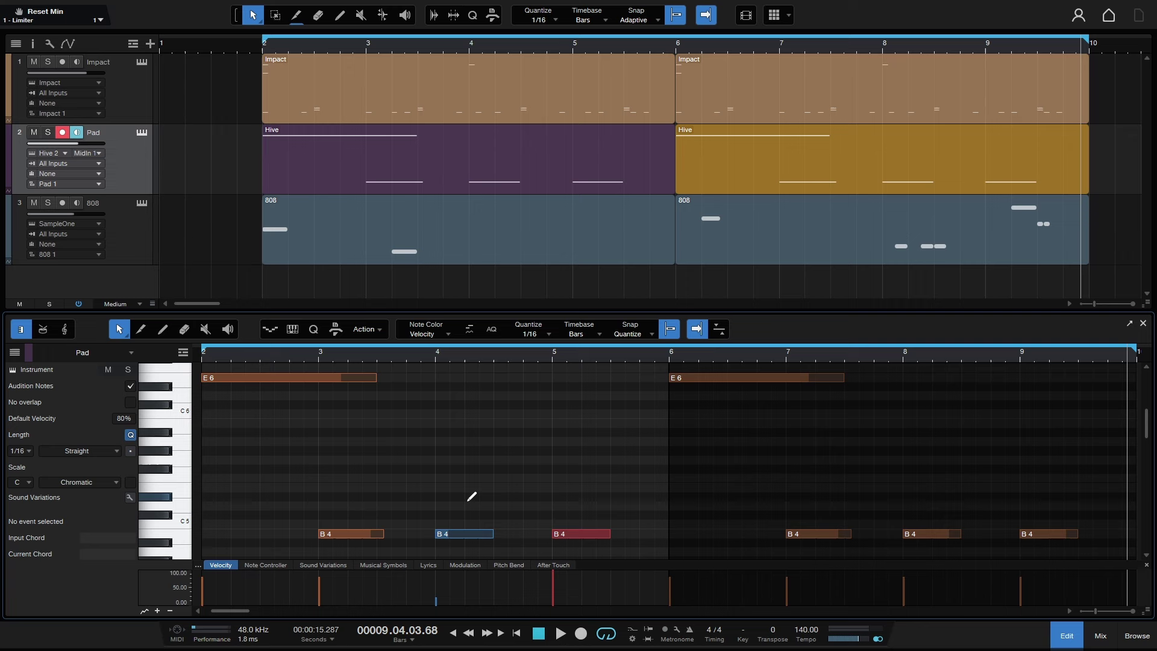
pyautogui.scroll(1, 467, 500)
pyautogui.scroll(-3, 468, 500)
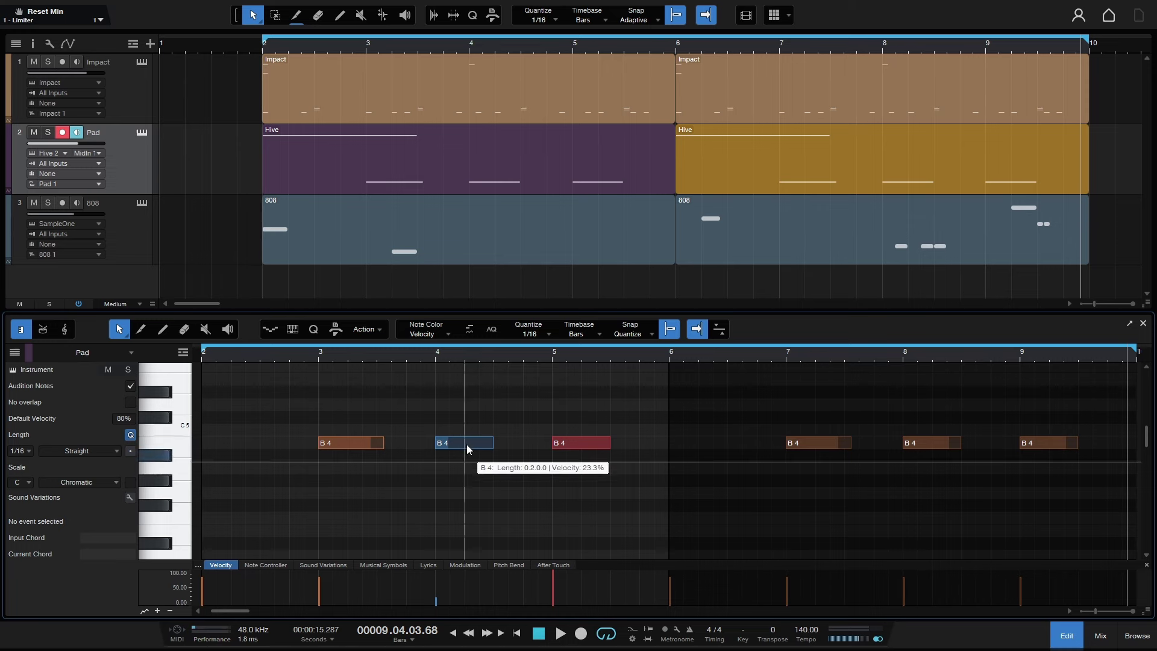
pyautogui.moveTo(472, 433); pyautogui.dragTo(473, 354)
pyautogui.click(461, 408)
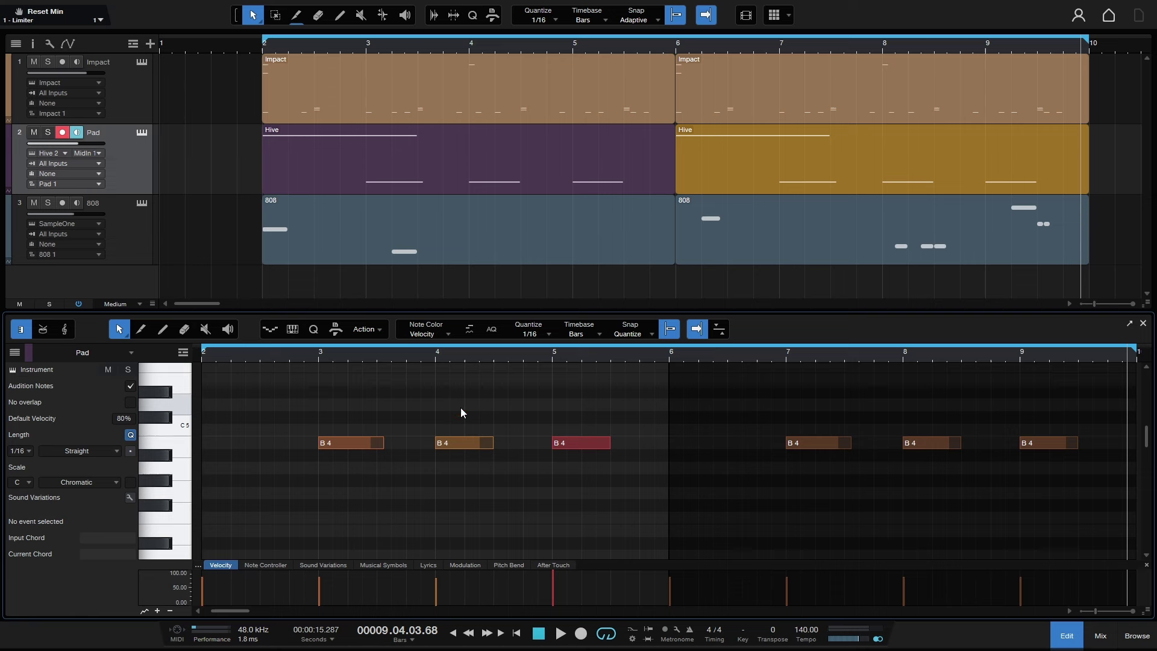
# Set Note Color to Scale and turn on the scale display in the piano roll
pyautogui.click(447, 334)
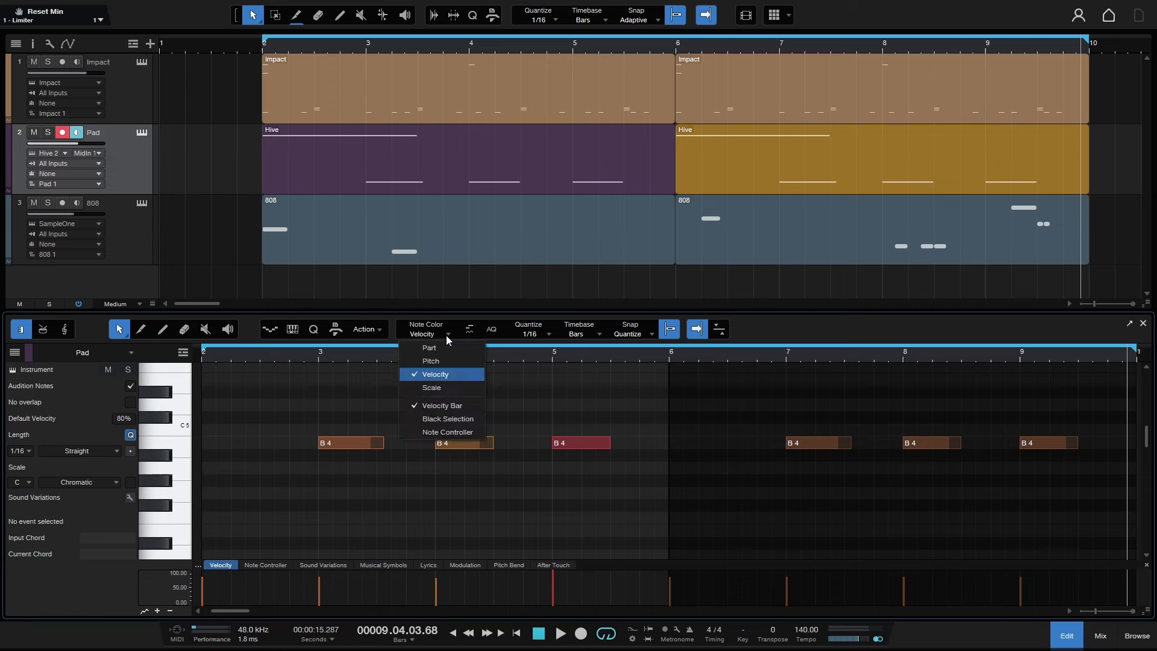
pyautogui.click(442, 389)
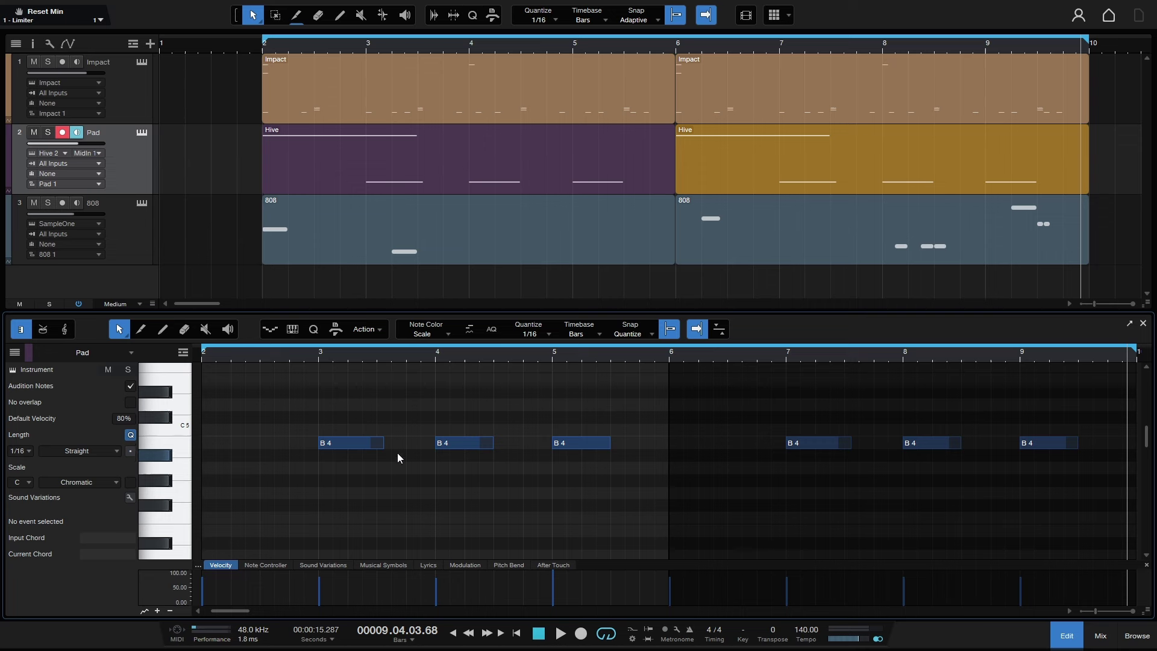
pyautogui.click(130, 483)
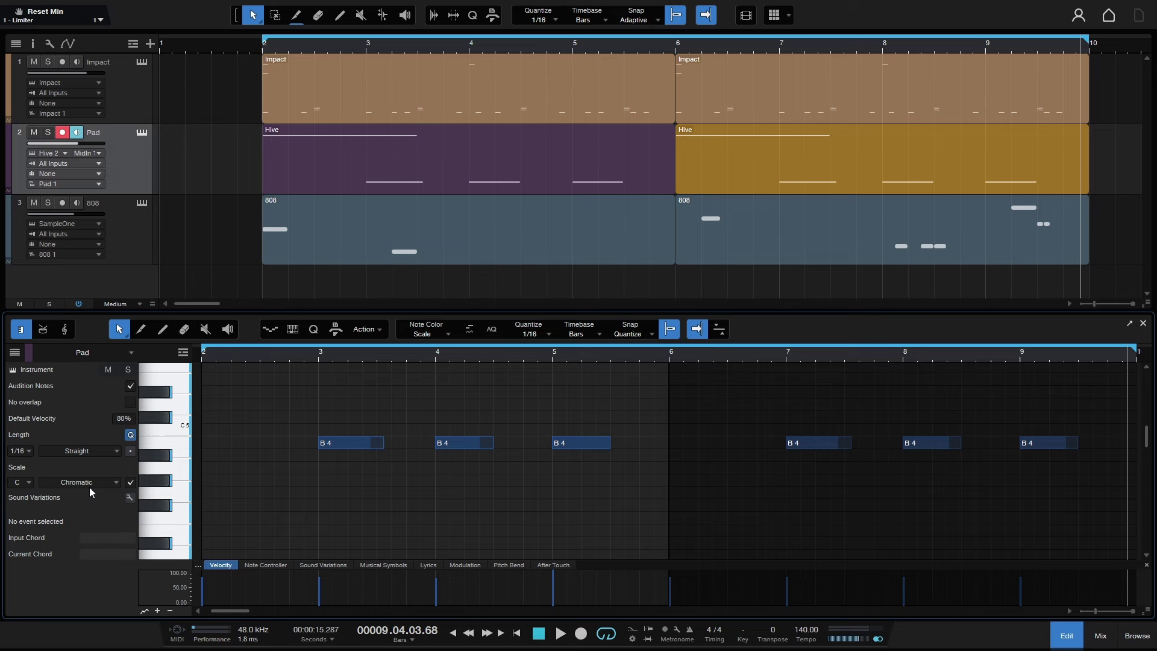
# Draw three short notes near bars 3, 4.5 and 5, including a G4, then deselect
pyautogui.click(324, 509)
pyautogui.click(480, 494)
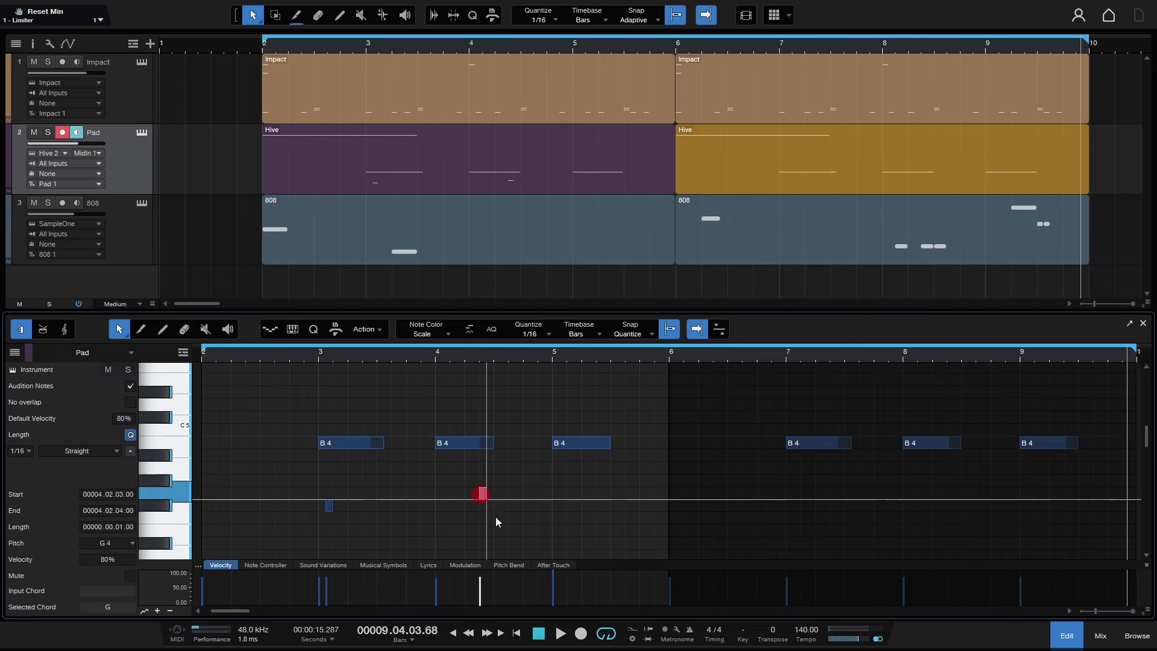
pyautogui.click(526, 543)
pyautogui.click(415, 540)
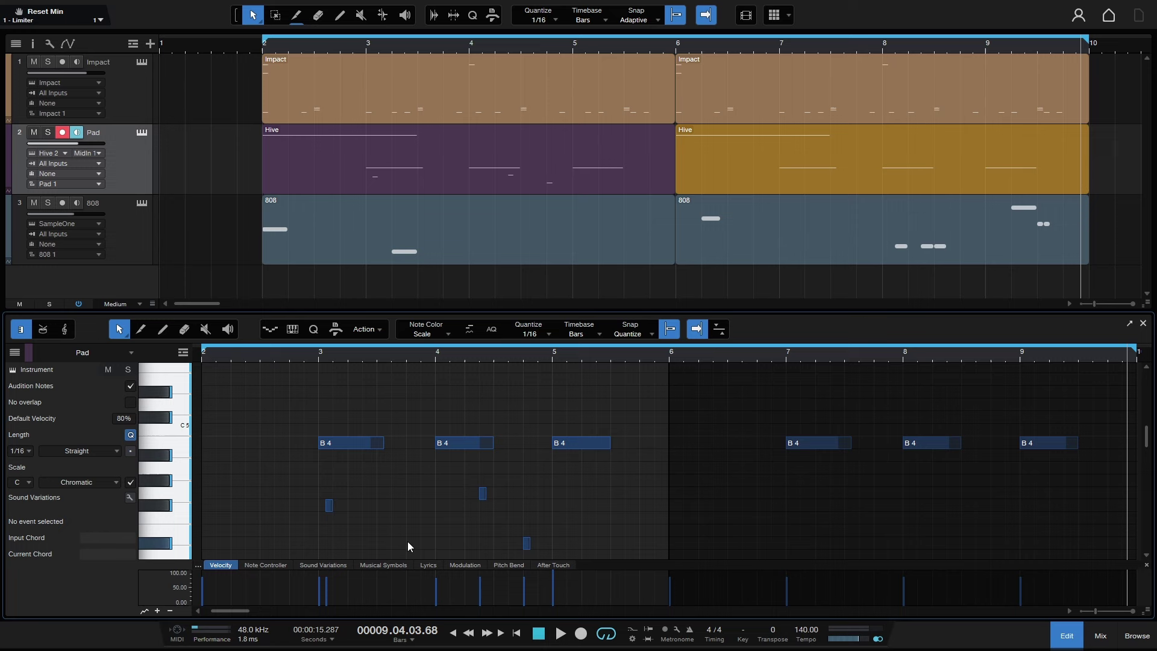
# Set the editor scale to Minor Pentatonic with root E
pyautogui.click(117, 490)
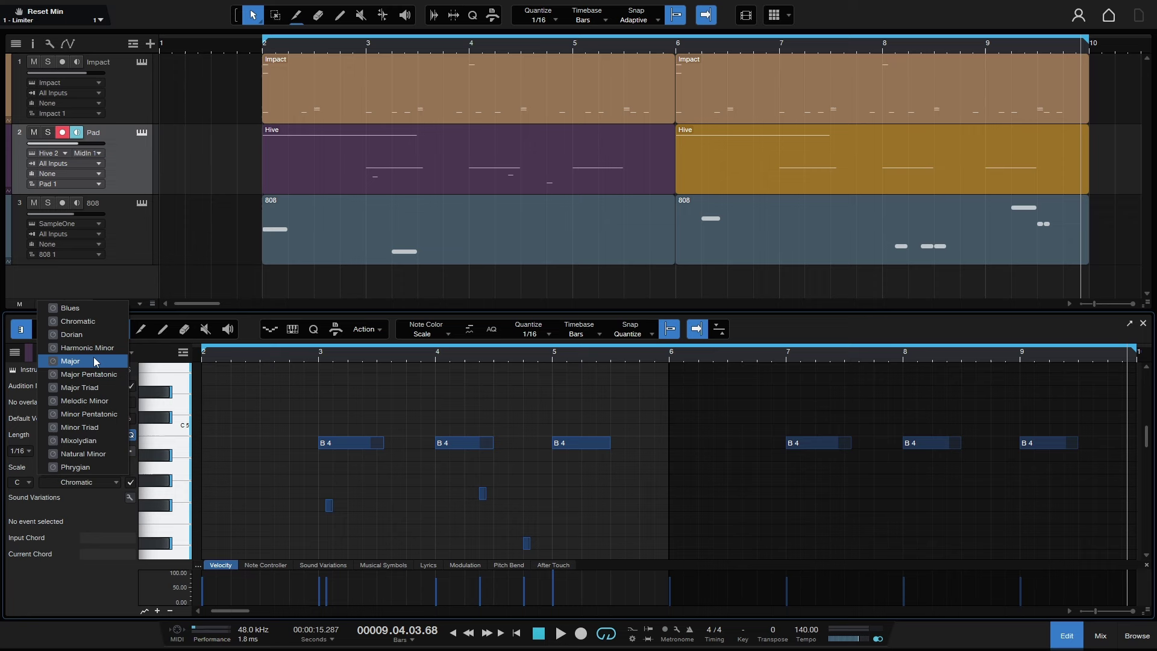
pyautogui.click(106, 414)
pyautogui.click(31, 482)
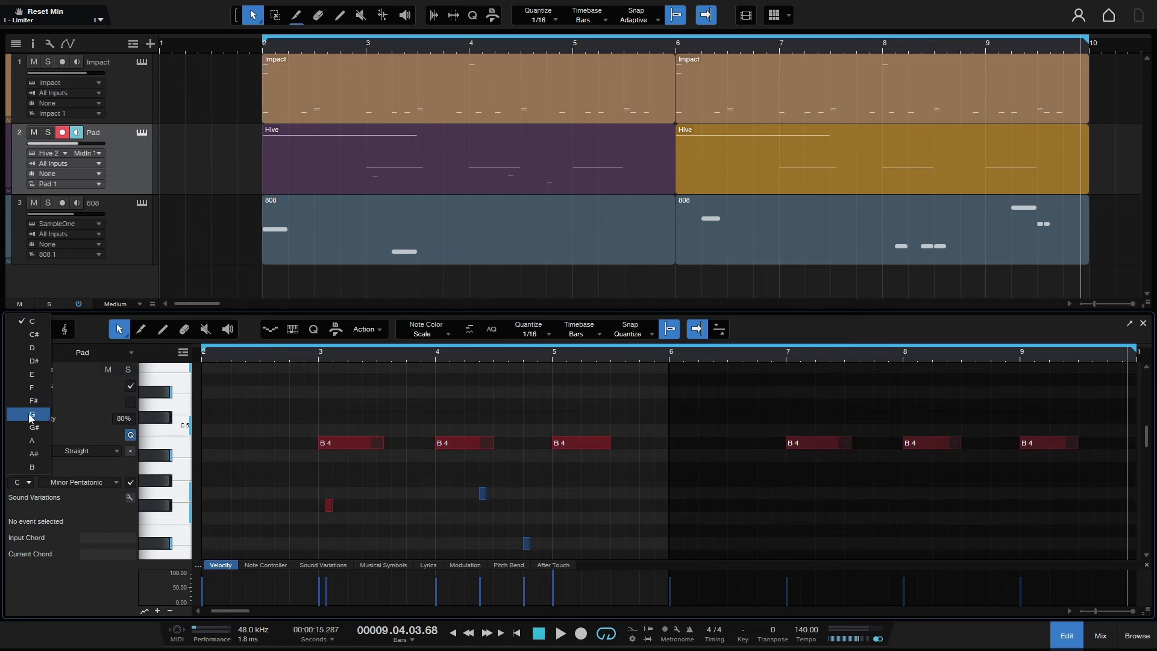
pyautogui.click(26, 374)
# Transpose the out-of-scale F#4 note up to G4 and the D#4 note down to D4
pyautogui.scroll(-3, 313, 485)
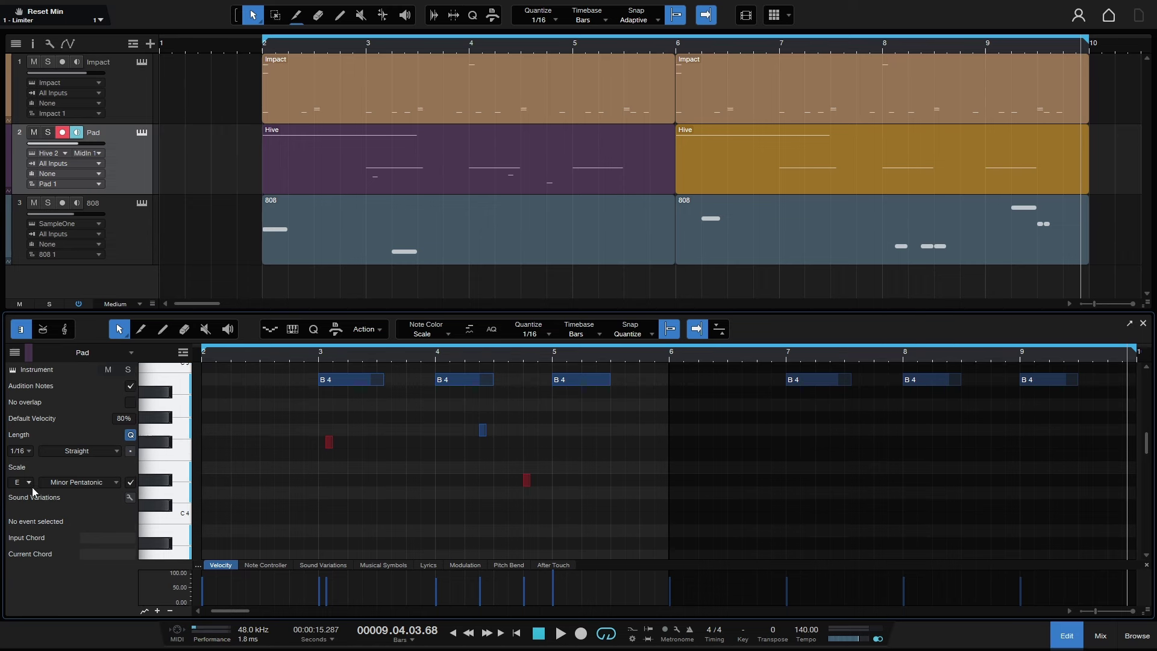
pyautogui.click(329, 444)
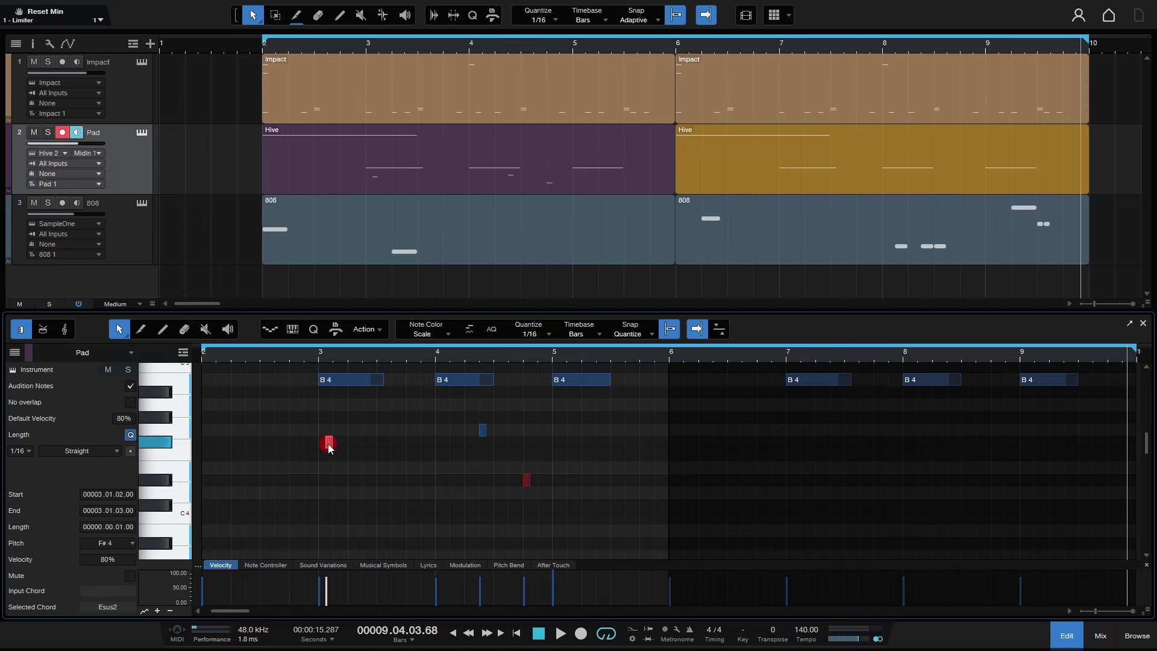
pyautogui.press('Up')
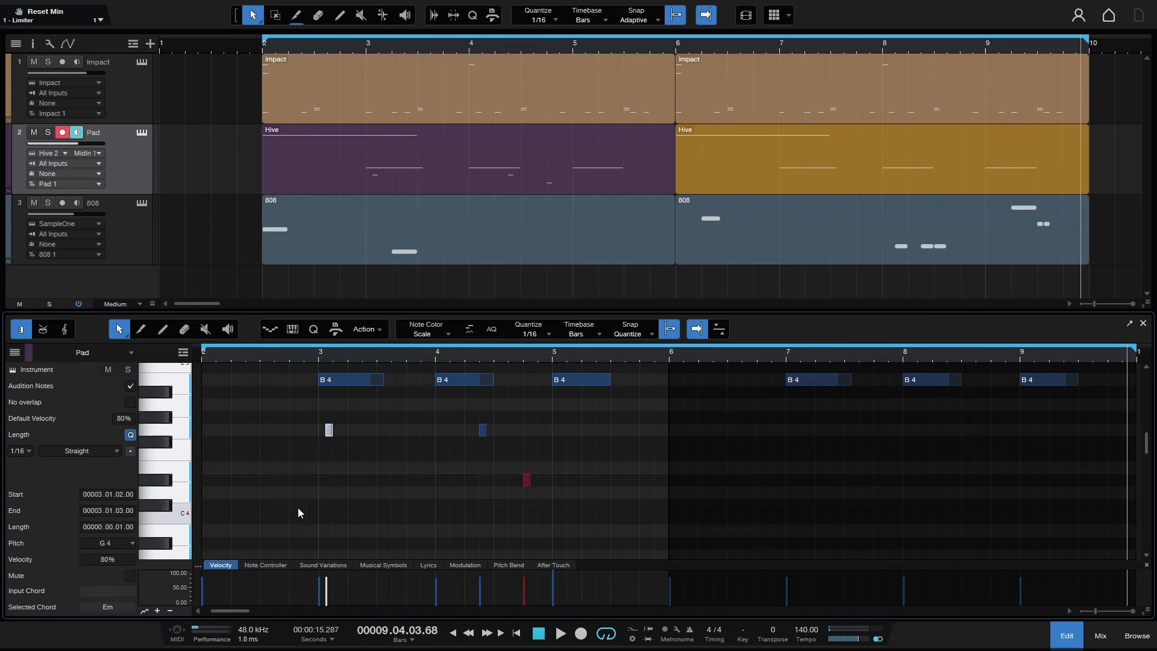
pyautogui.click(327, 450)
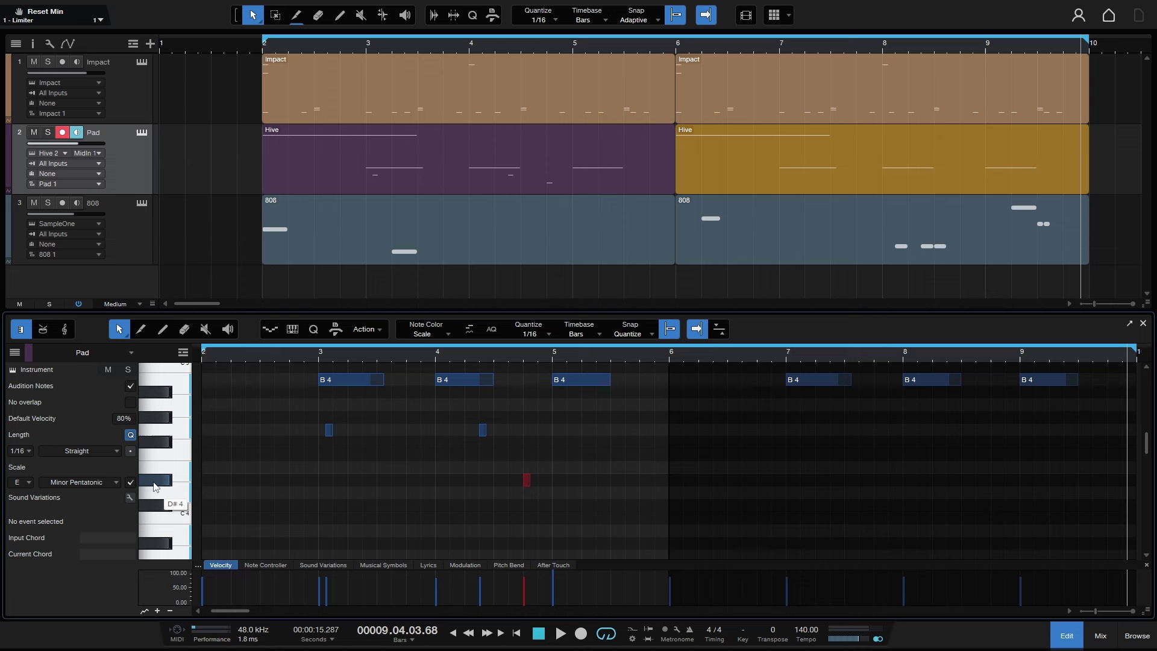
pyautogui.click(527, 482)
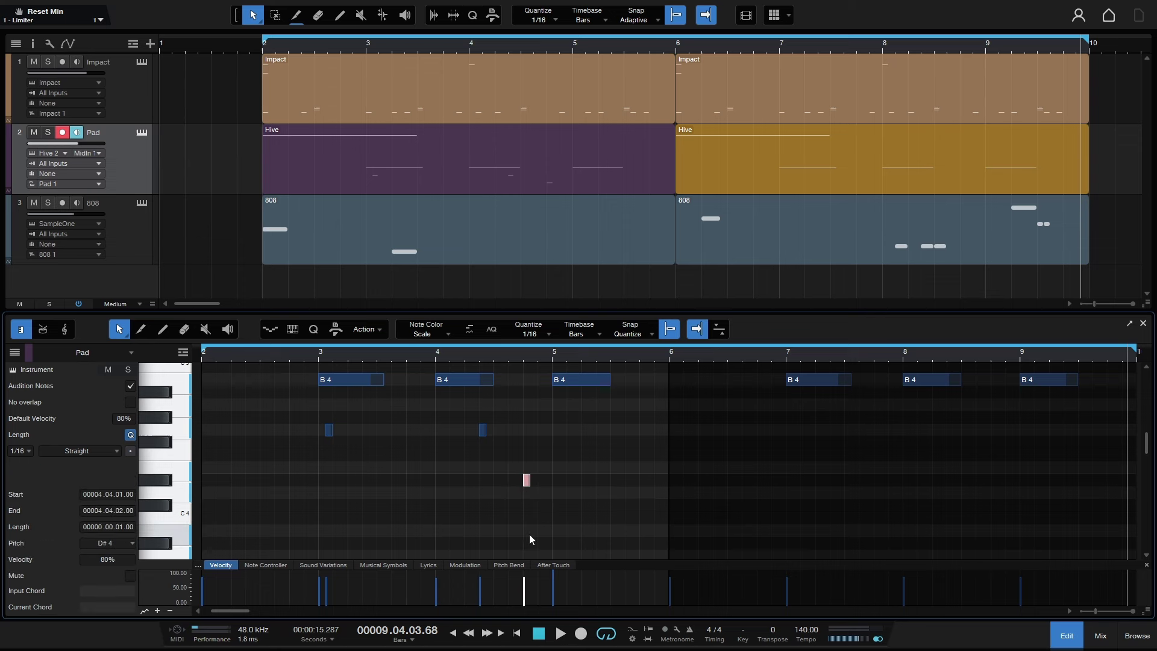
pyautogui.press('Down')
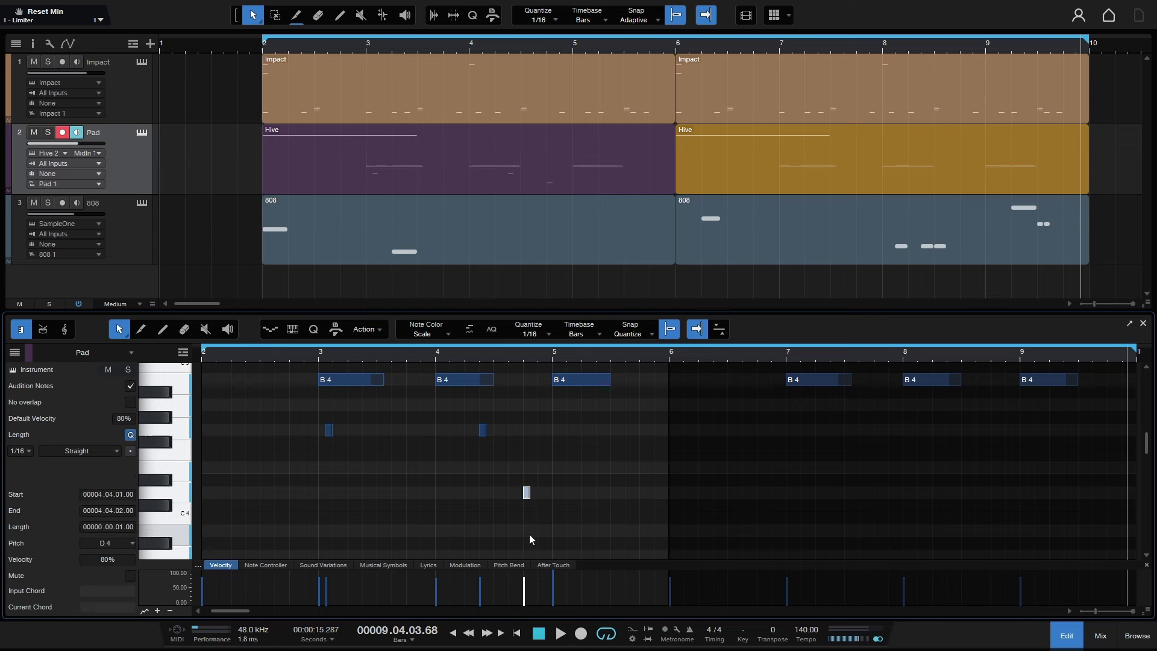
pyautogui.click(456, 468)
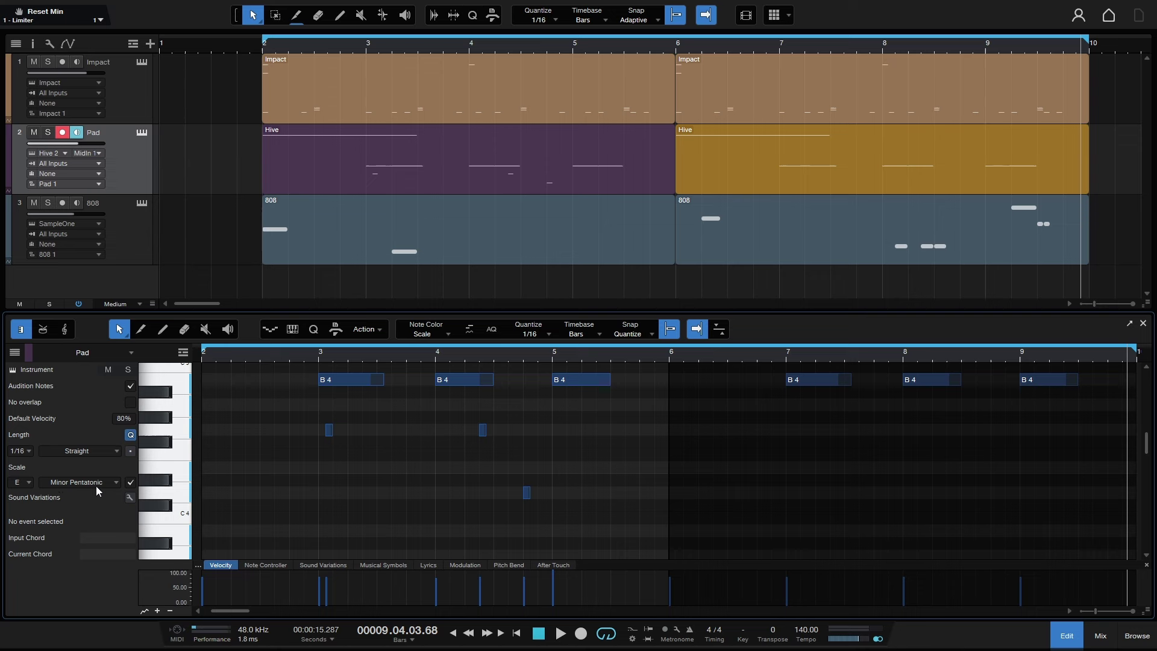
# Set Note Color to Part so the notes show purple and orange part colours
pyautogui.click(447, 335)
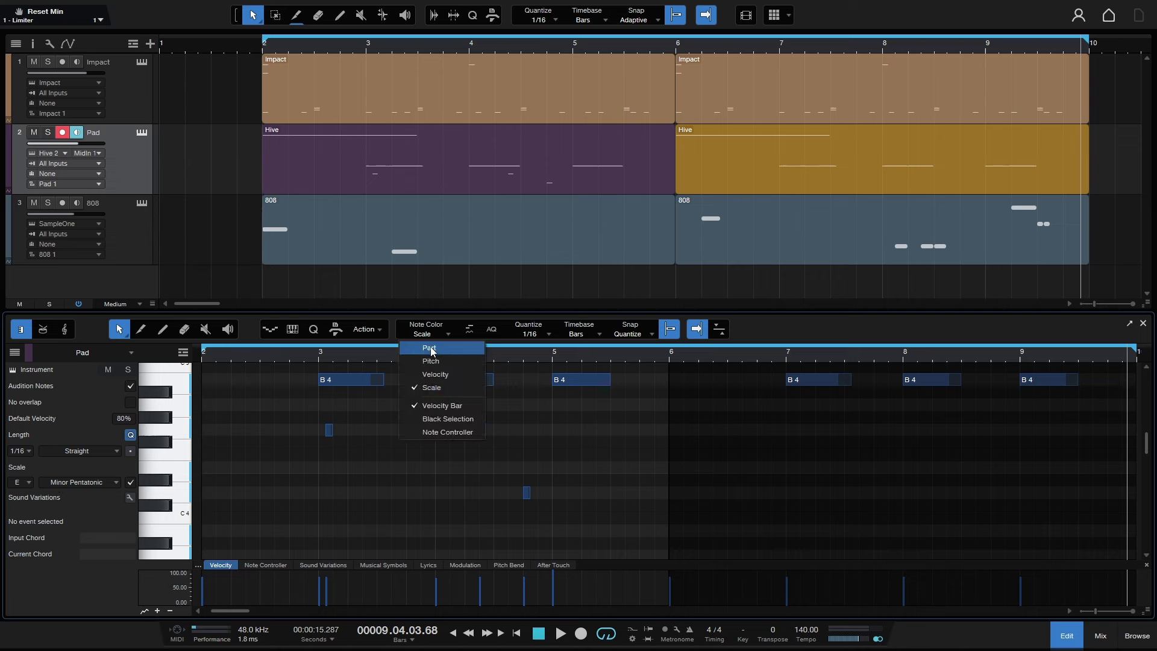
pyautogui.click(430, 347)
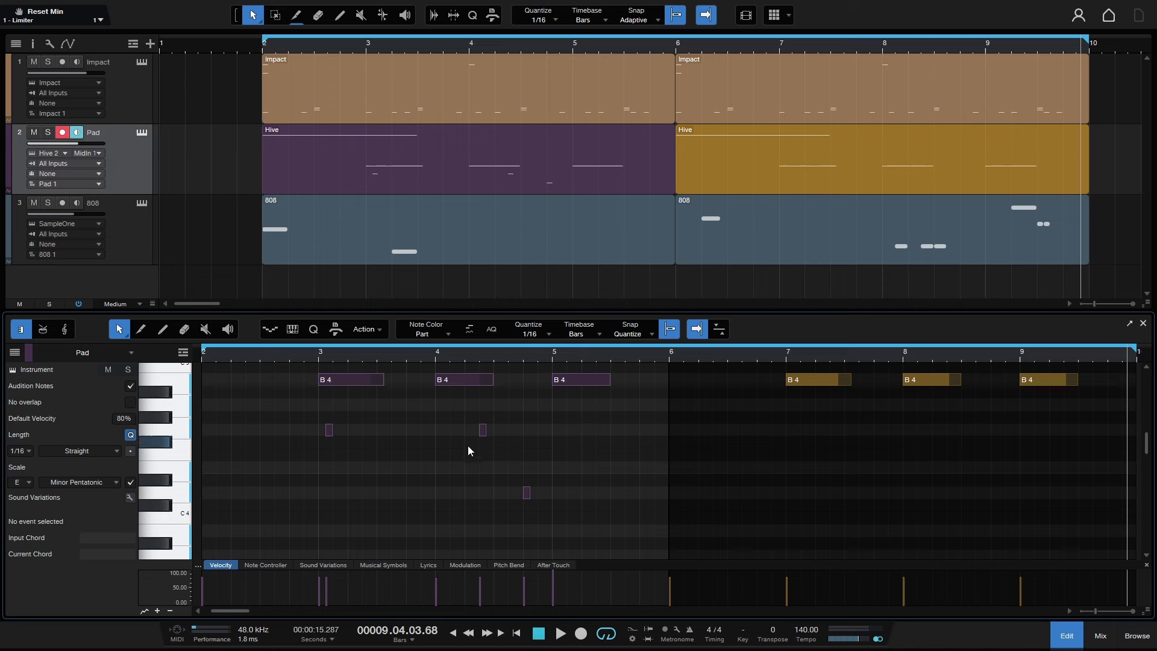
pyautogui.click(448, 338)
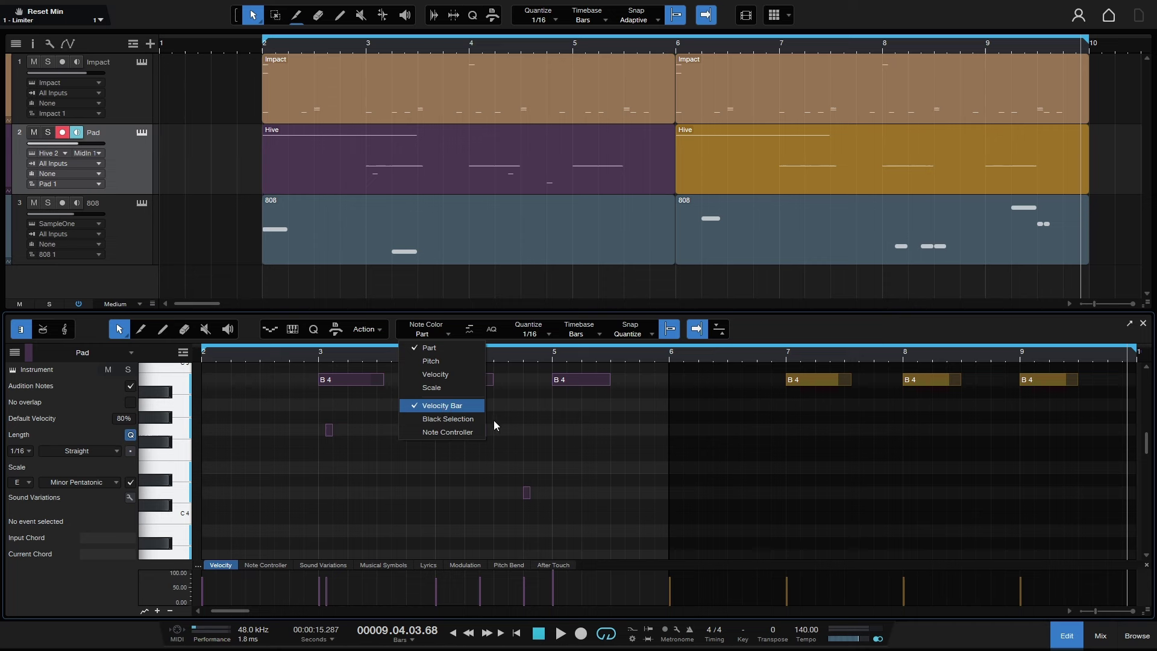
pyautogui.click(545, 448)
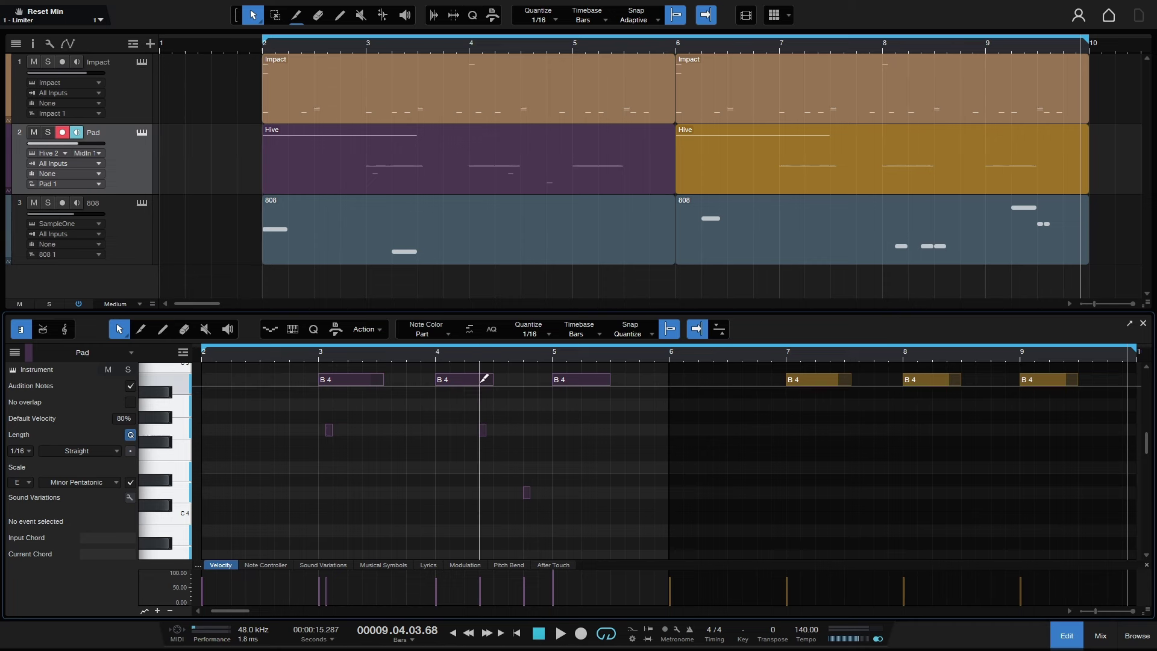
# Maximise the note editor and lower the velocity of the bar-7 B4 note
pyautogui.click(1128, 325)
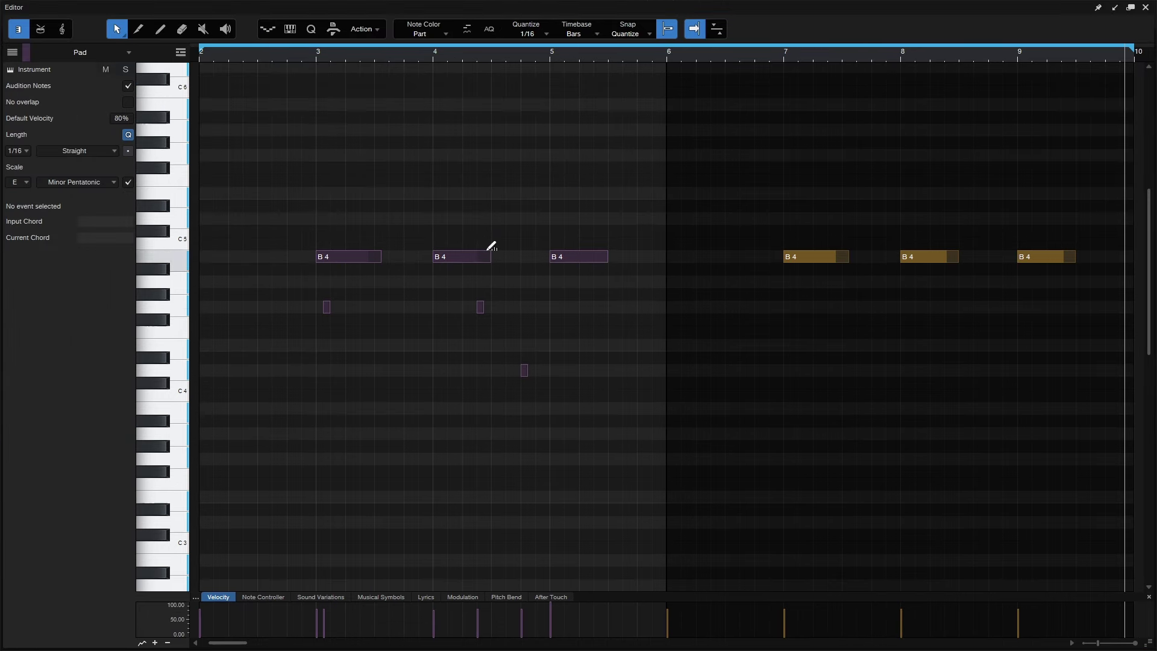
pyautogui.scroll(5, 526, 424)
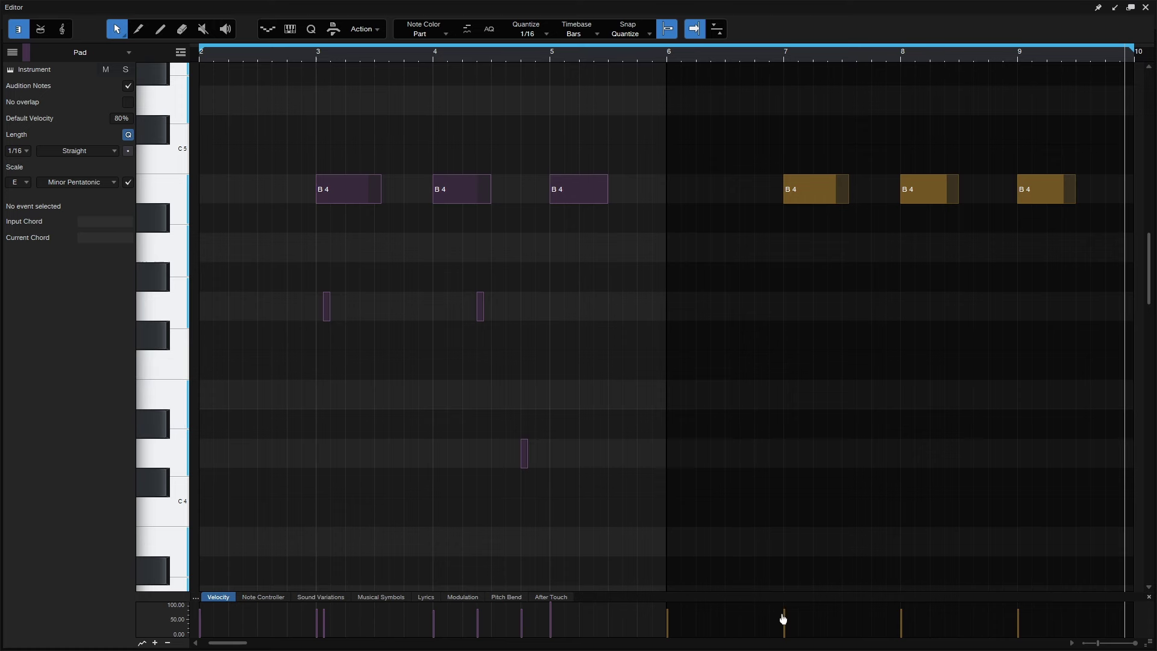
pyautogui.moveTo(785, 617)
pyautogui.mouseDown()
pyautogui.moveTo(785, 627)
pyautogui.moveTo(789, 614)
pyautogui.mouseUp()
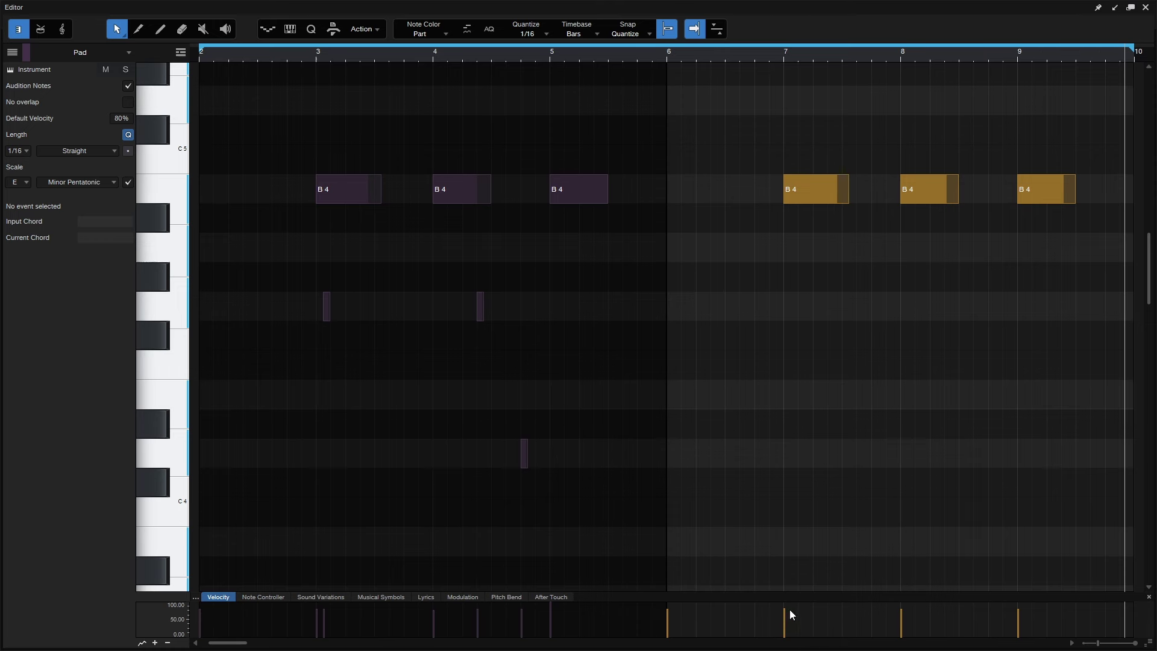
# Uncheck Velocity Bar in Note Color and readjust the B4 note's velocity to about 72%
pyautogui.click(446, 35)
pyautogui.click(439, 107)
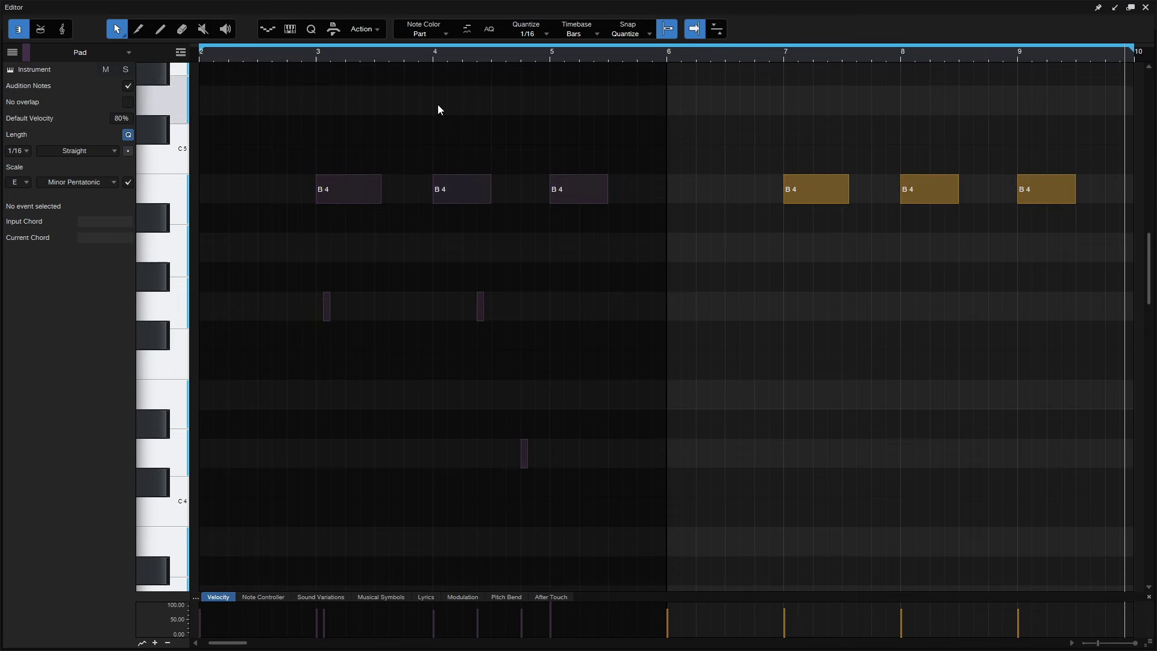
pyautogui.moveTo(785, 618)
pyautogui.mouseDown()
pyautogui.moveTo(785, 639)
pyautogui.moveTo(783, 603)
pyautogui.moveTo(782, 640)
pyautogui.moveTo(782, 612)
pyautogui.moveTo(783, 633)
pyautogui.moveTo(786, 622)
pyautogui.mouseUp()
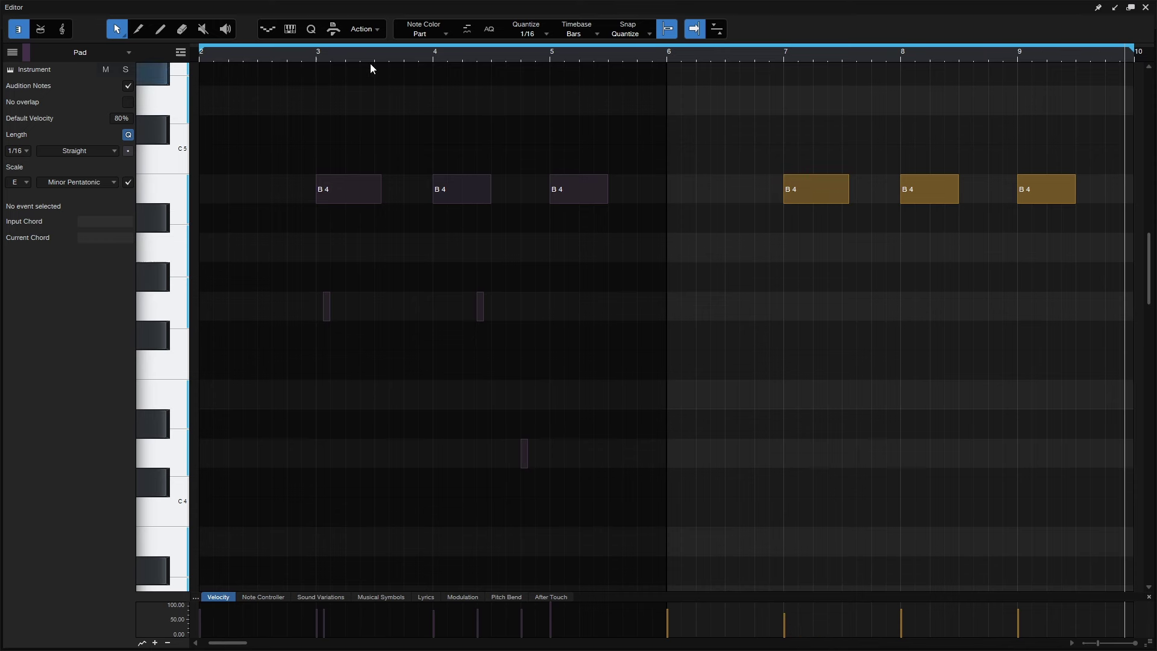
# Enable Black Selection and select the bar-7 B4 note to see the black highlight
pyautogui.click(443, 38)
pyautogui.click(444, 119)
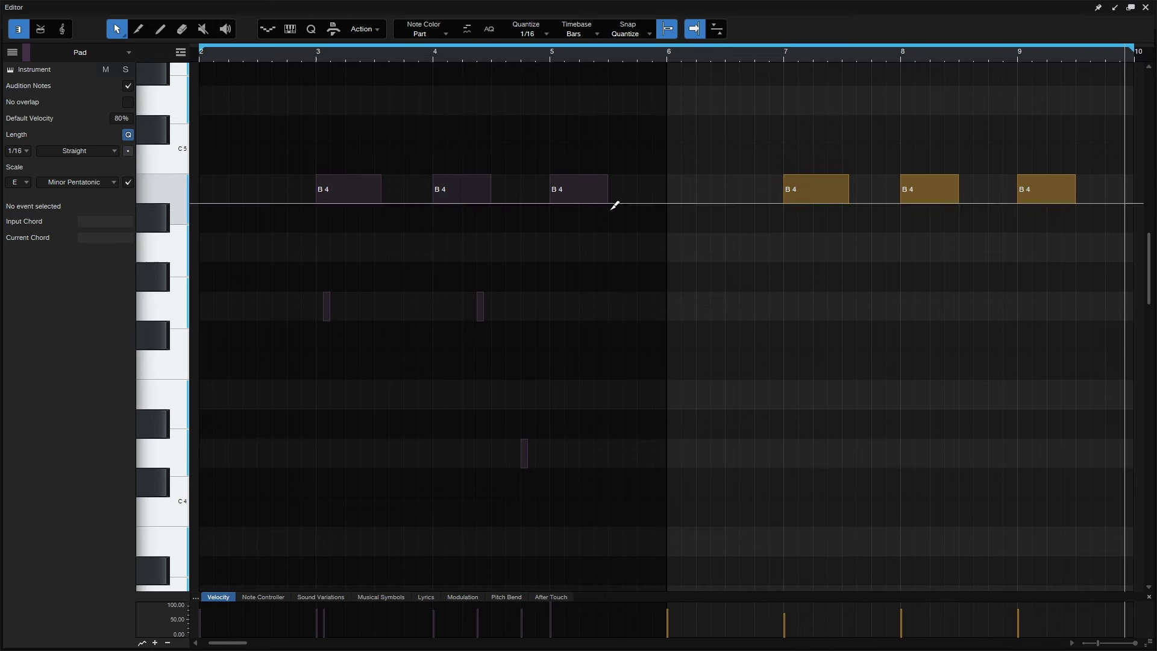
pyautogui.click(766, 326)
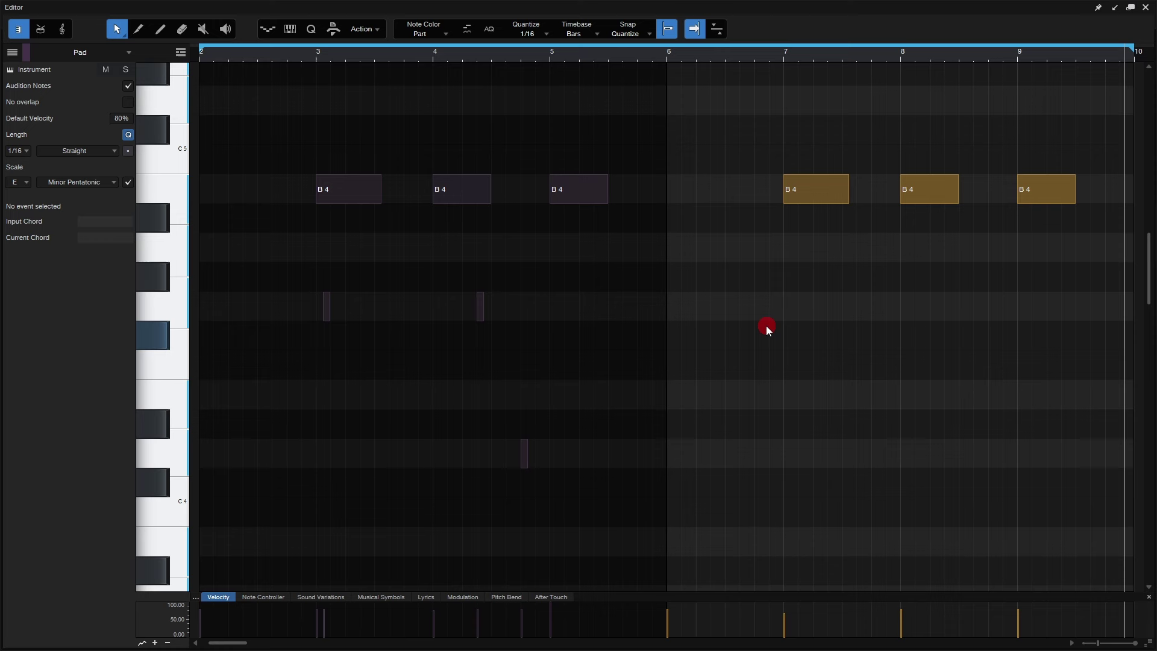
pyautogui.click(817, 192)
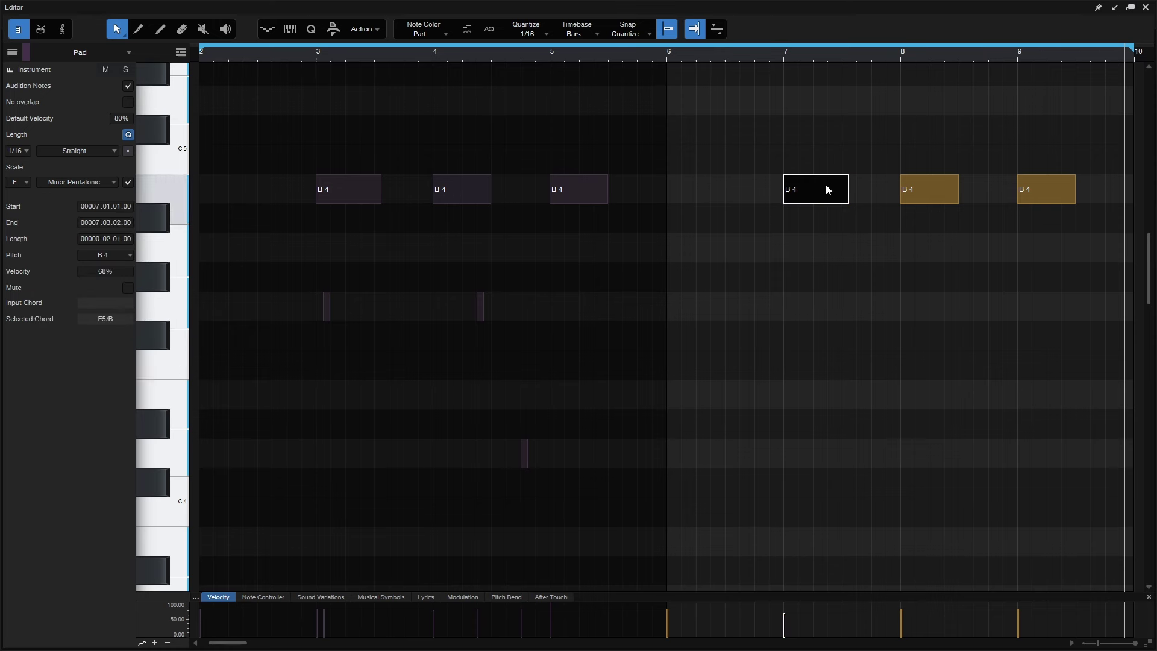
pyautogui.click(799, 247)
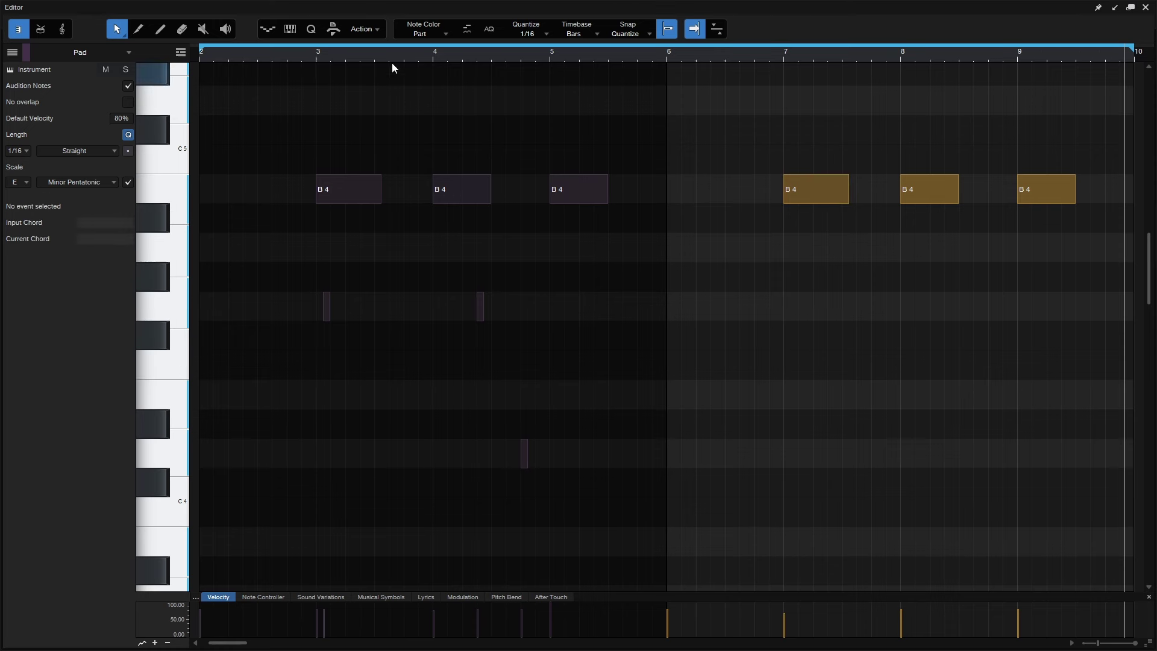
# Disable Black Selection and reselect the B4 note to confirm it shows light-coloured
pyautogui.click(439, 40)
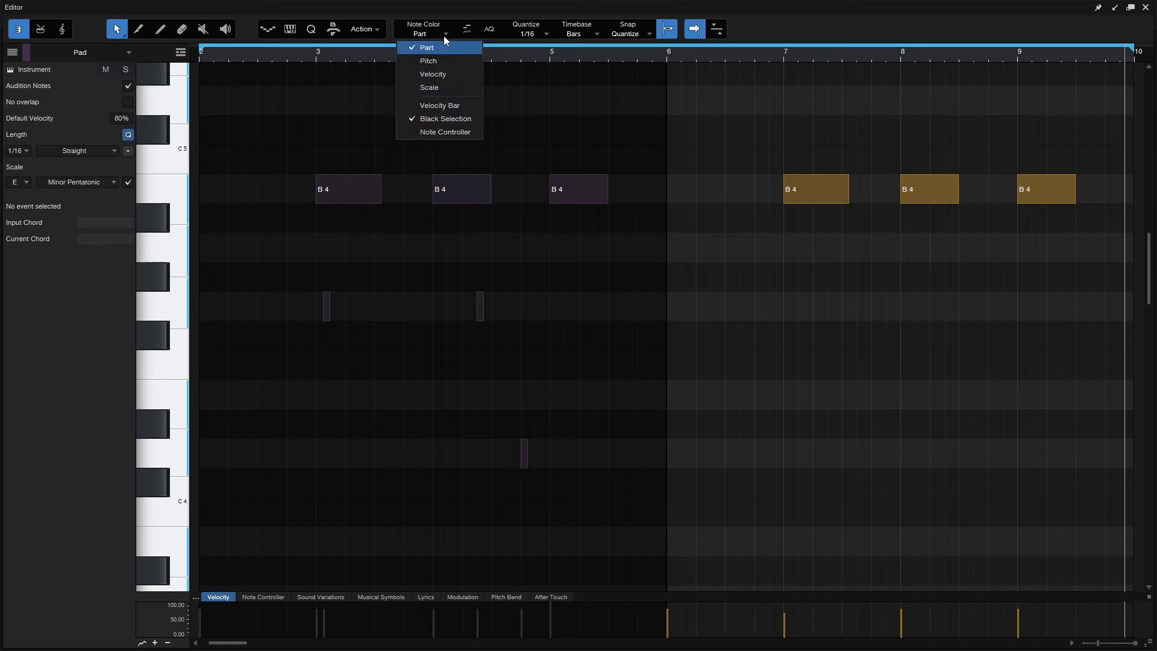
pyautogui.click(425, 117)
pyautogui.click(807, 191)
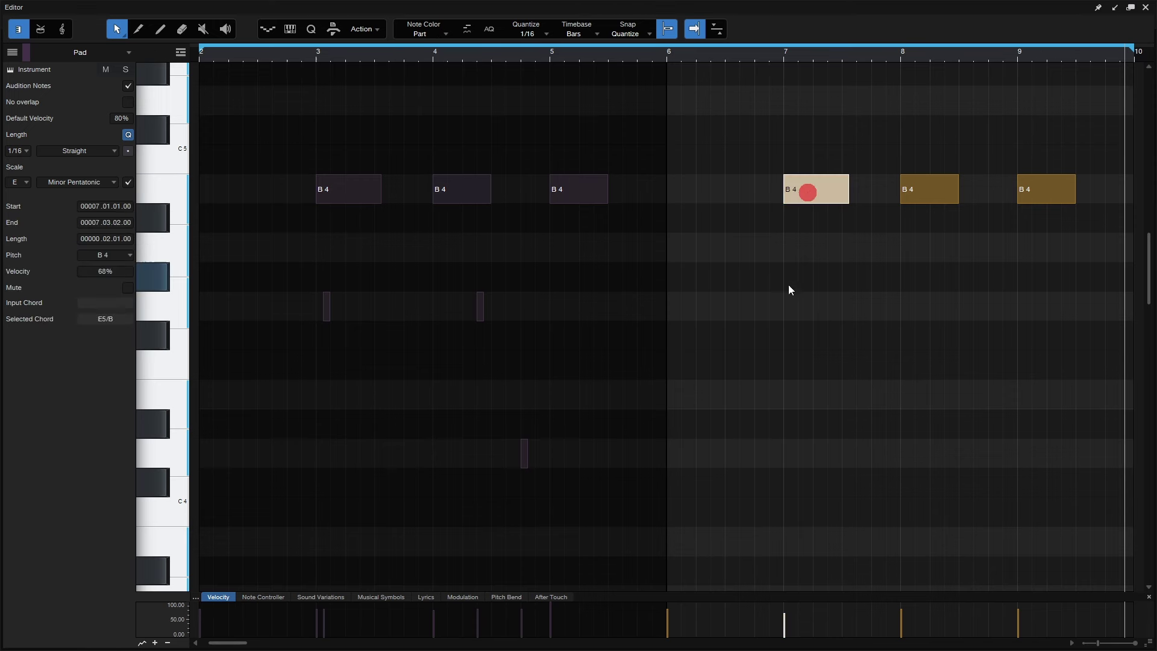
pyautogui.click(802, 247)
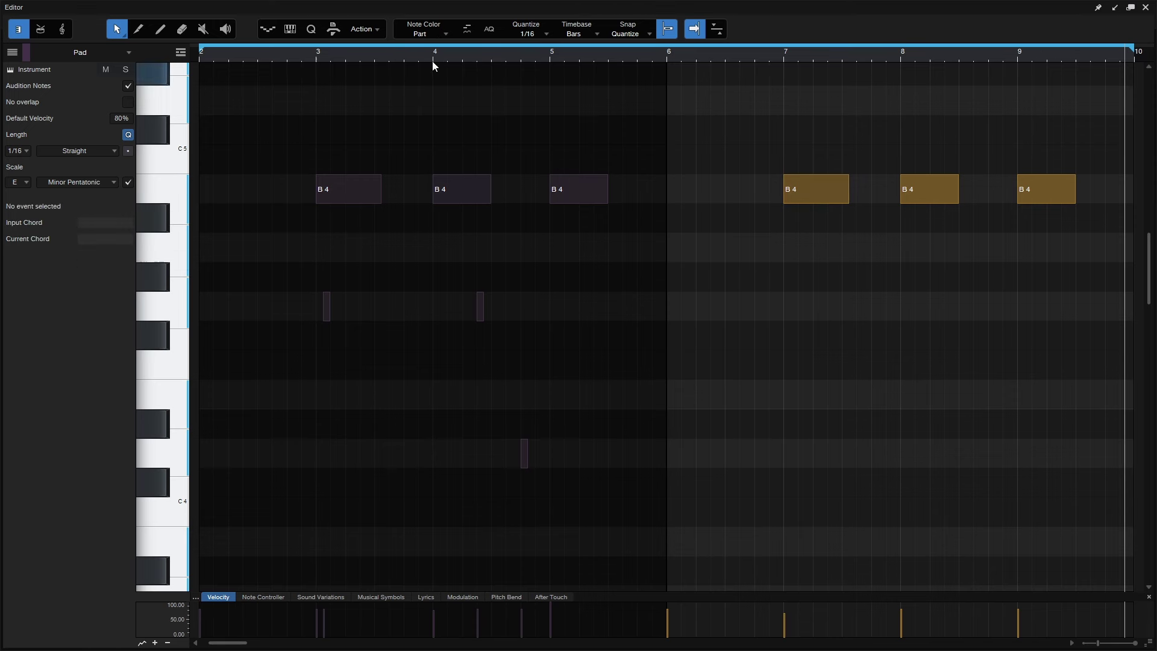
pyautogui.click(444, 35)
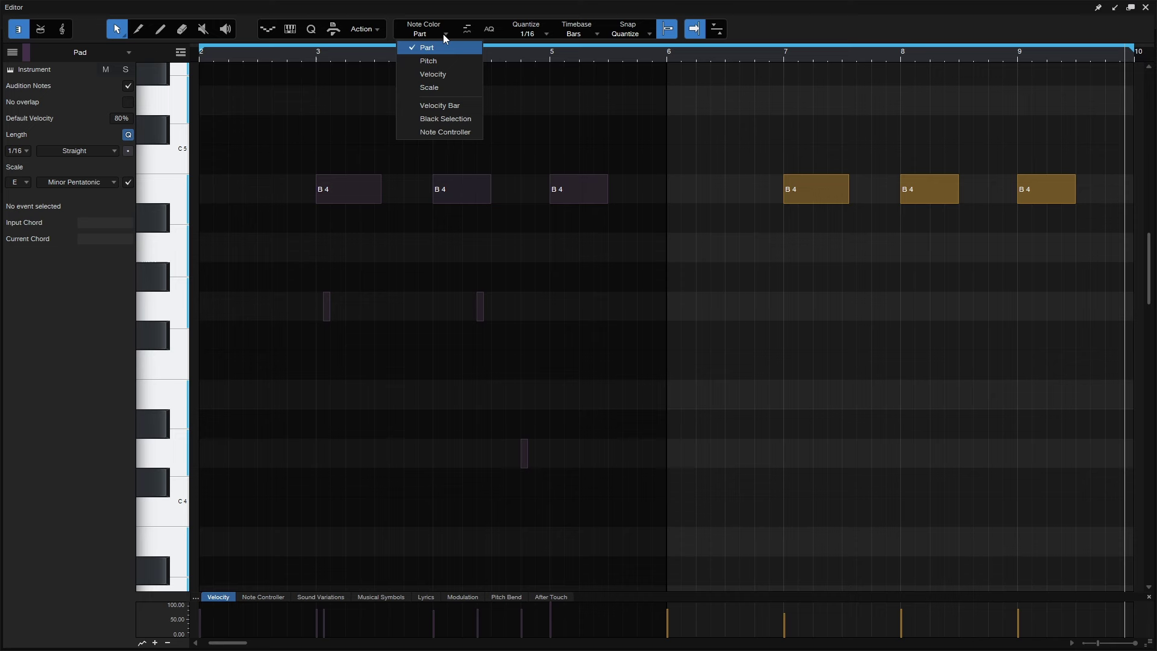
# Enable Note Controller overlay, show the controller lane, and select the bar-7 B4 note
pyautogui.click(444, 132)
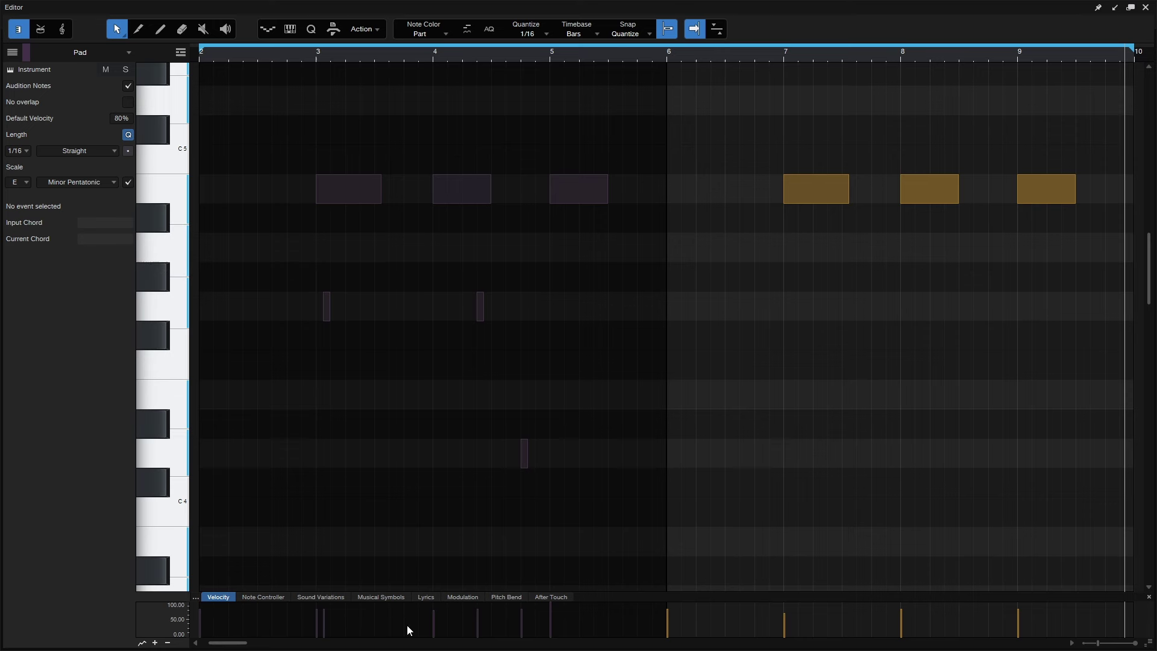
pyautogui.click(265, 595)
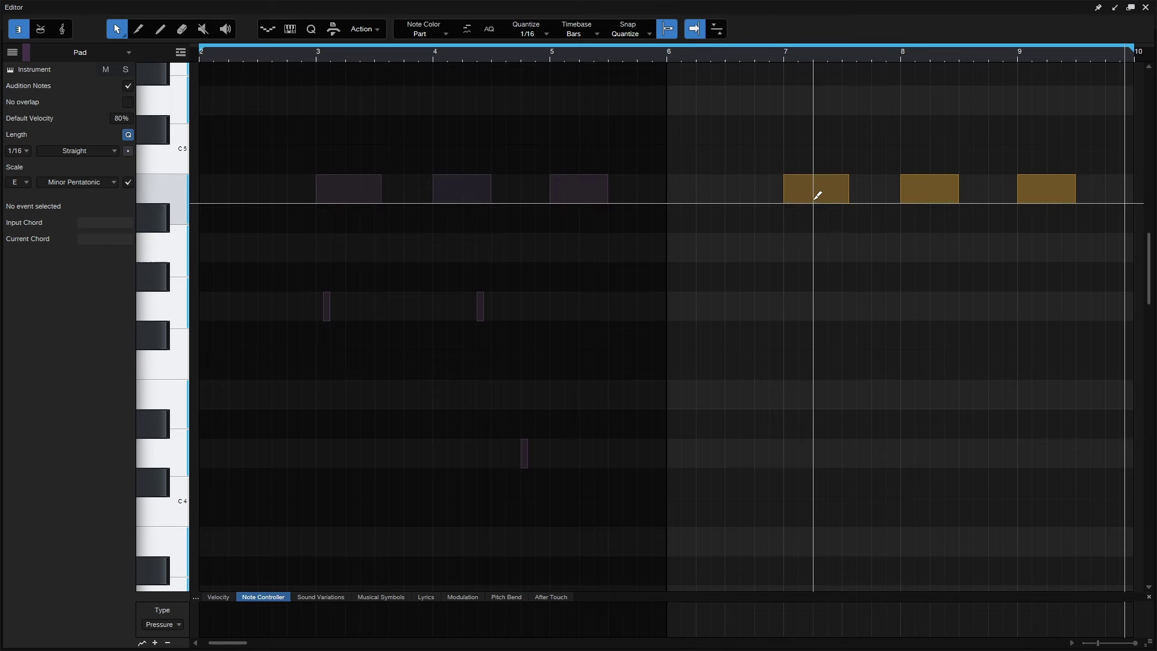
pyautogui.click(165, 189)
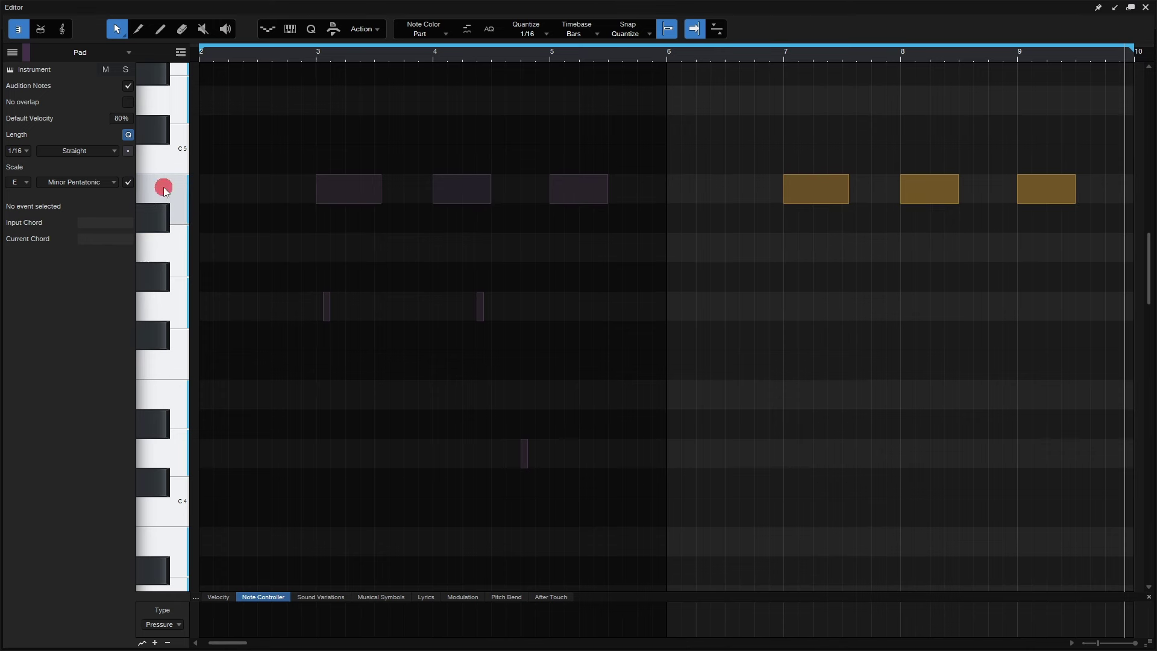
pyautogui.click(806, 194)
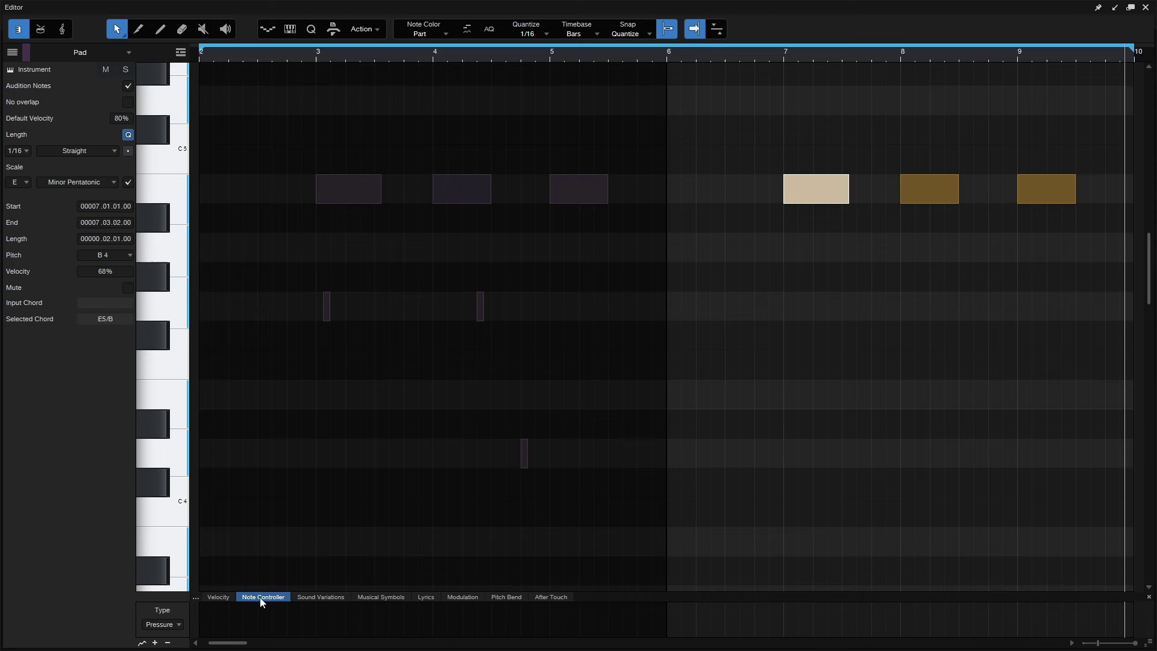
# With the Paint tool and Pressure type, draw pressure curves across both parts' notes
pyautogui.press('5')
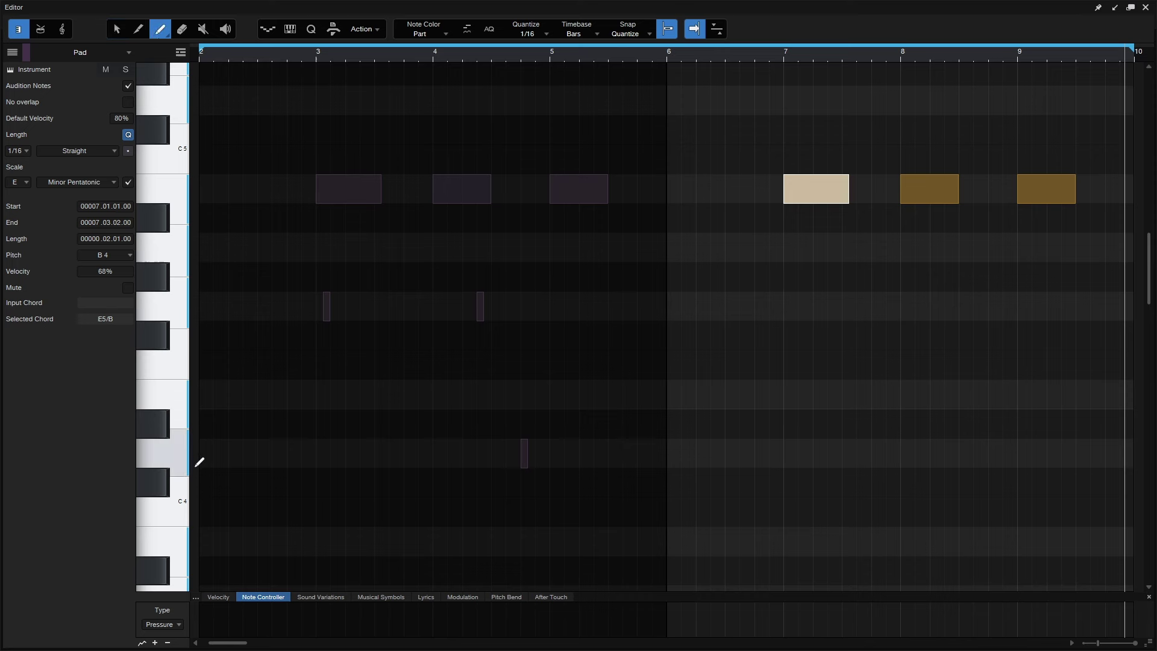
pyautogui.click(180, 628)
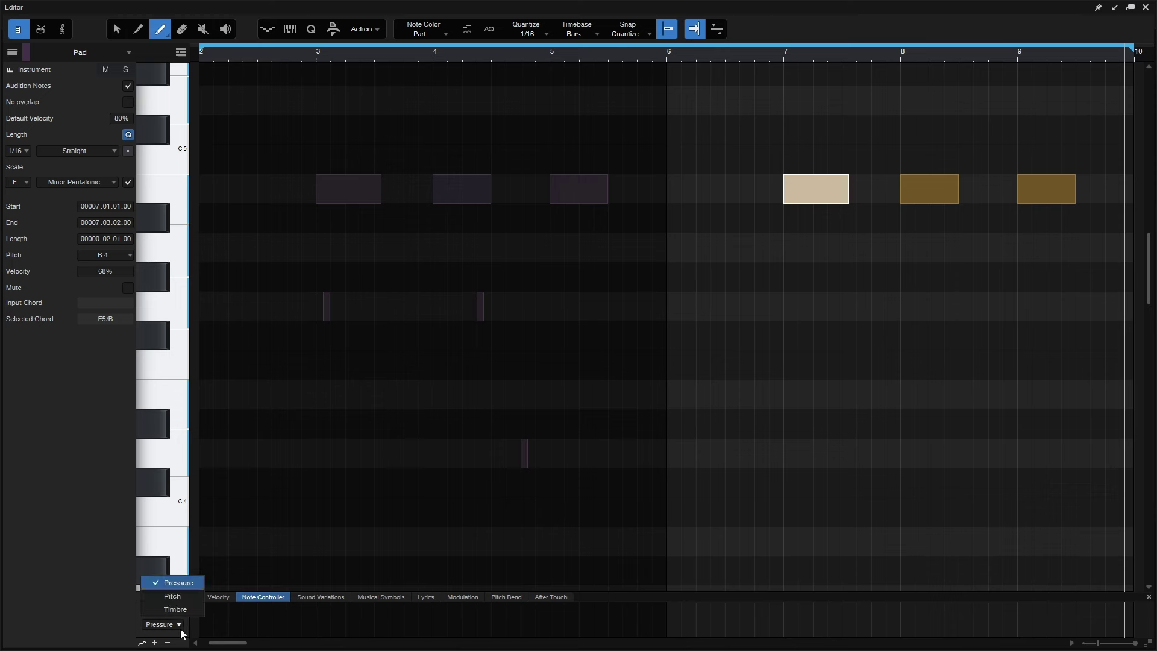
pyautogui.click(241, 627)
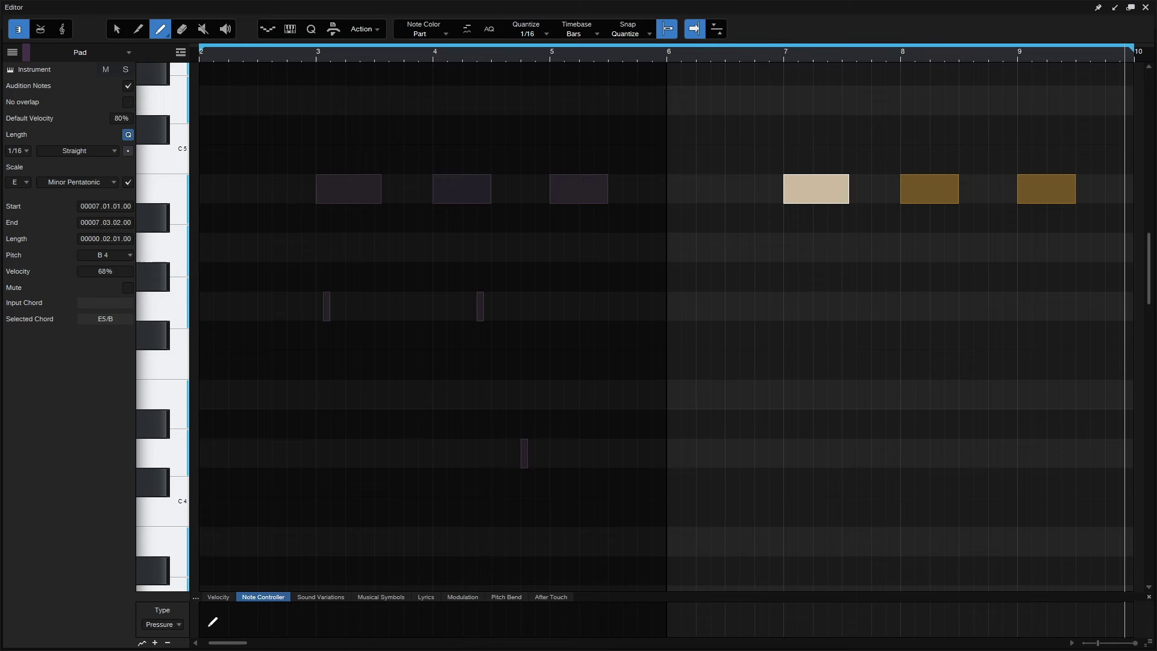
pyautogui.moveTo(205, 623)
pyautogui.mouseDown()
pyautogui.moveTo(338, 603)
pyautogui.moveTo(370, 609)
pyautogui.mouseUp()
pyautogui.moveTo(217, 623)
pyautogui.mouseDown()
pyautogui.moveTo(300, 609)
pyautogui.moveTo(488, 619)
pyautogui.mouseUp()
pyautogui.moveTo(375, 614)
pyautogui.mouseDown()
pyautogui.moveTo(507, 603)
pyautogui.moveTo(599, 623)
pyautogui.moveTo(908, 603)
pyautogui.mouseUp()
pyautogui.moveTo(704, 619)
pyautogui.mouseDown()
pyautogui.moveTo(1011, 618)
pyautogui.moveTo(1113, 612)
pyautogui.mouseUp()
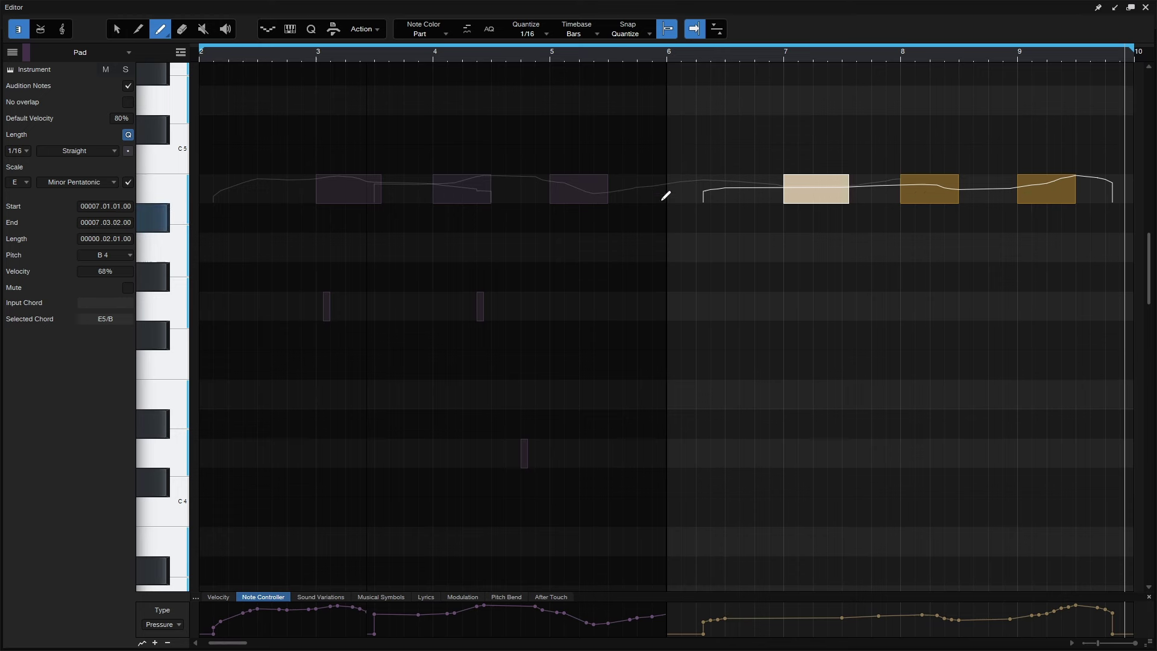
# Uncheck Note Color > Note Controller and drag the controller lane divider up to enlarge it
pyautogui.click(444, 35)
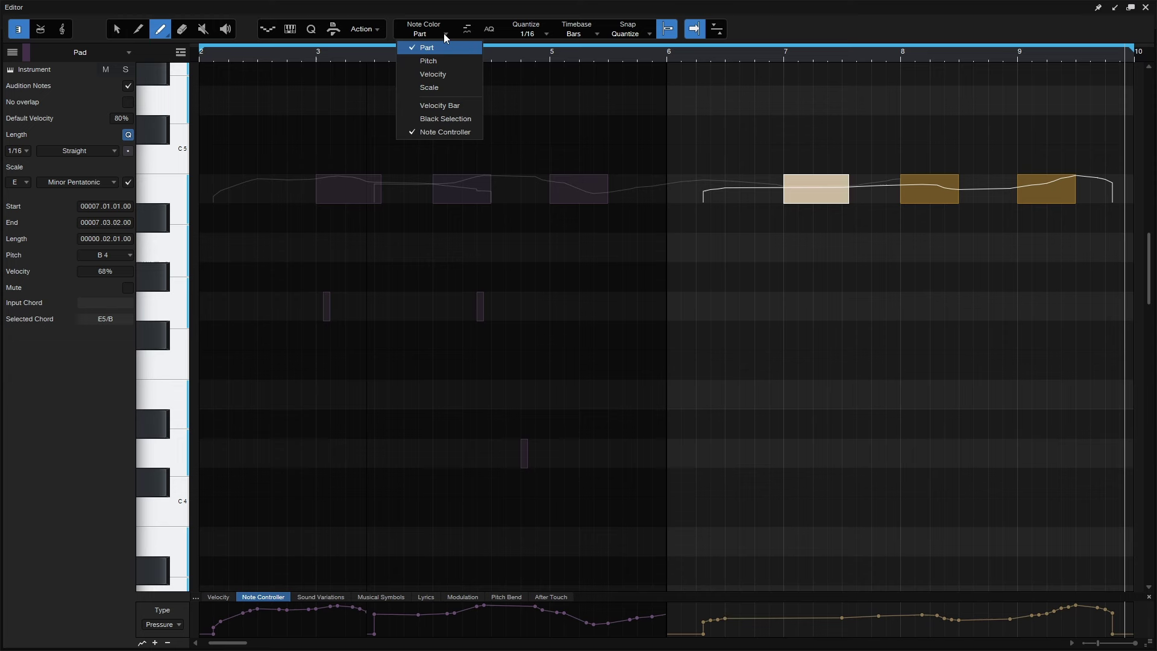
pyautogui.click(437, 132)
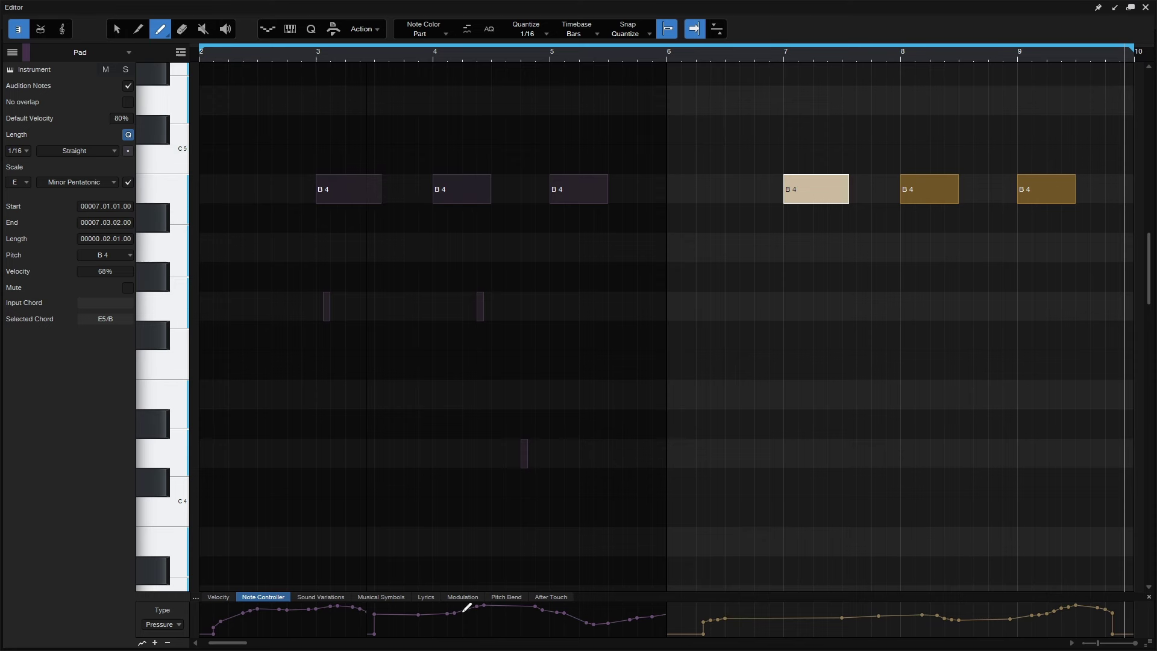
pyautogui.moveTo(637, 593); pyautogui.dragTo(644, 508)
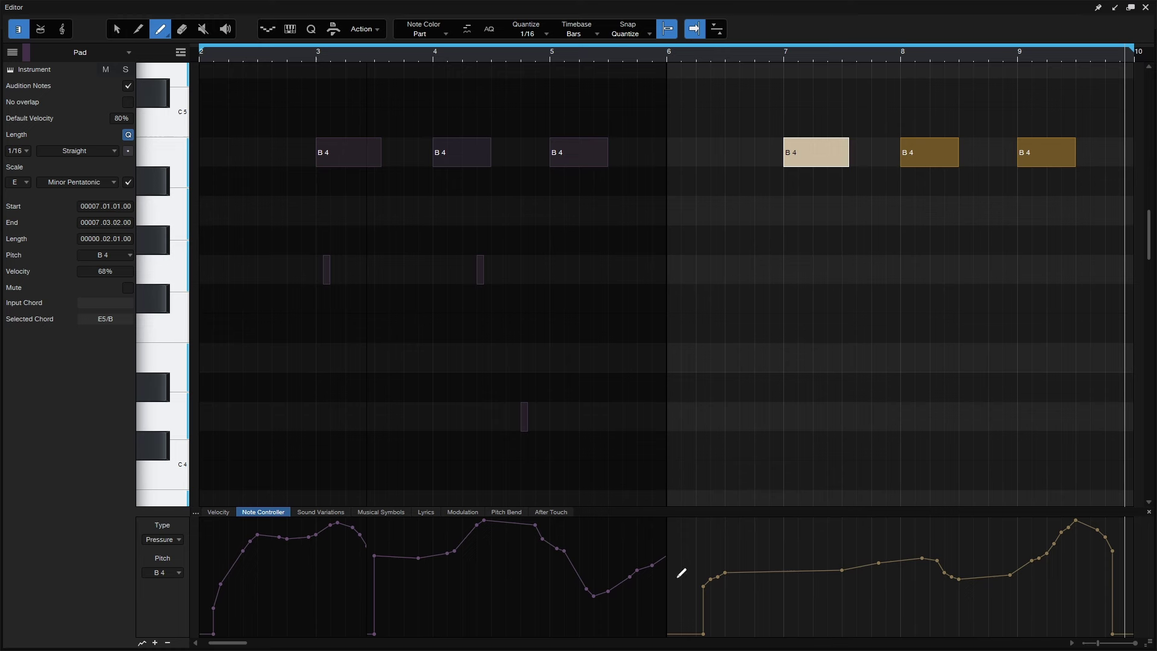